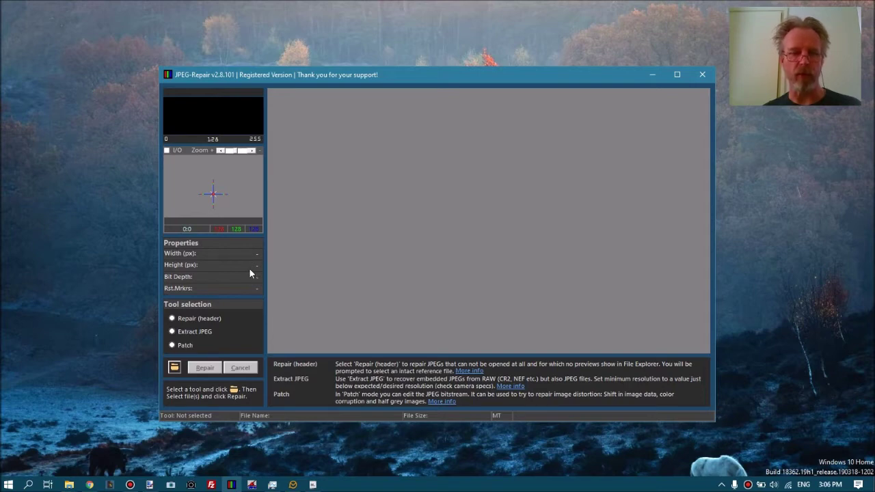
Maximize the JPEG-Repair window and select the Patch tool
left_click(196, 333)
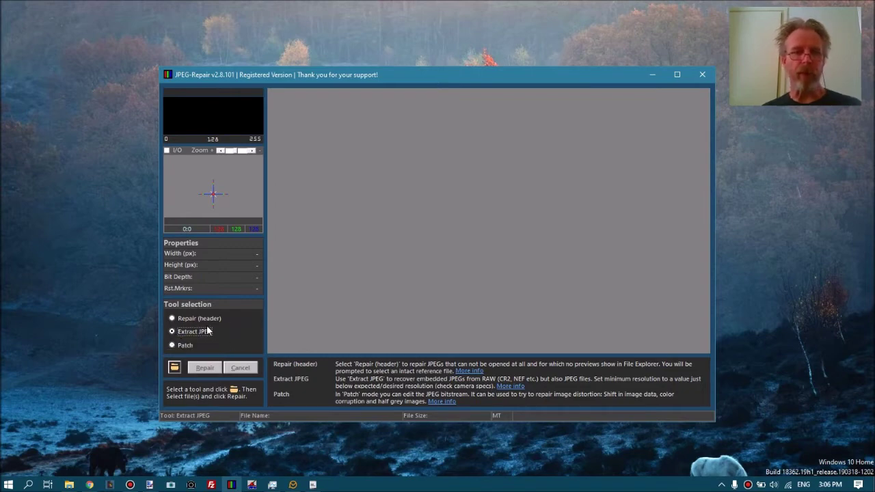
left_click(203, 318)
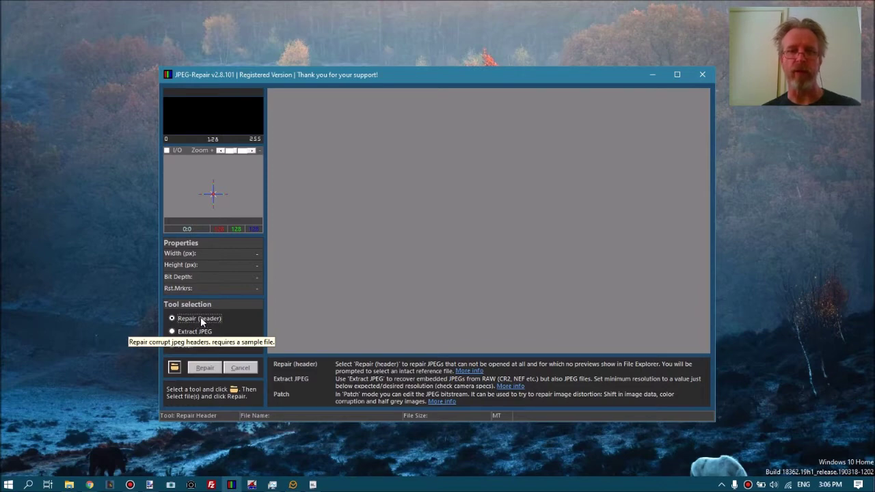
left_click(677, 74)
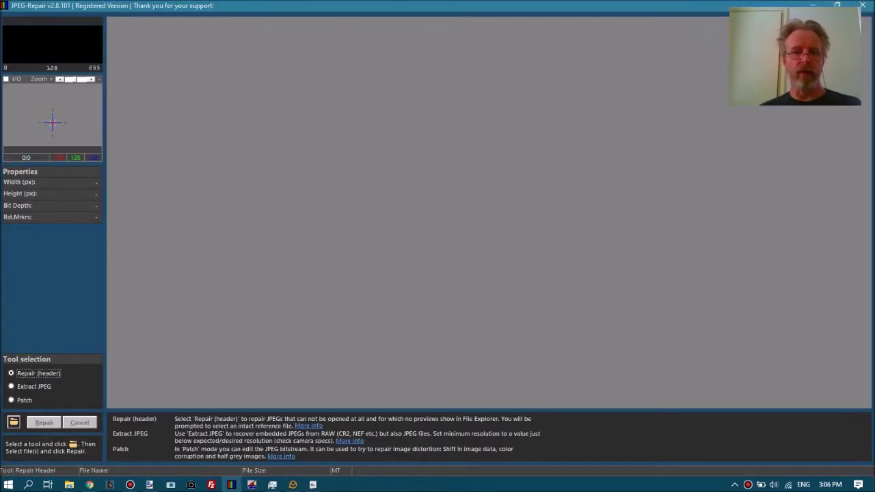
left_click(11, 400)
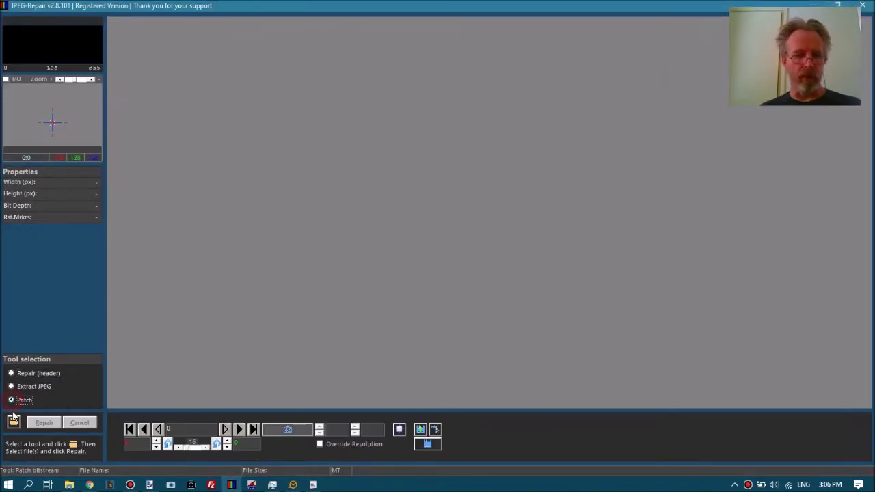
Start selecting the corrupted file and browse to the C:\jpegrepair folder, looking through its subfolders
left_click(14, 422)
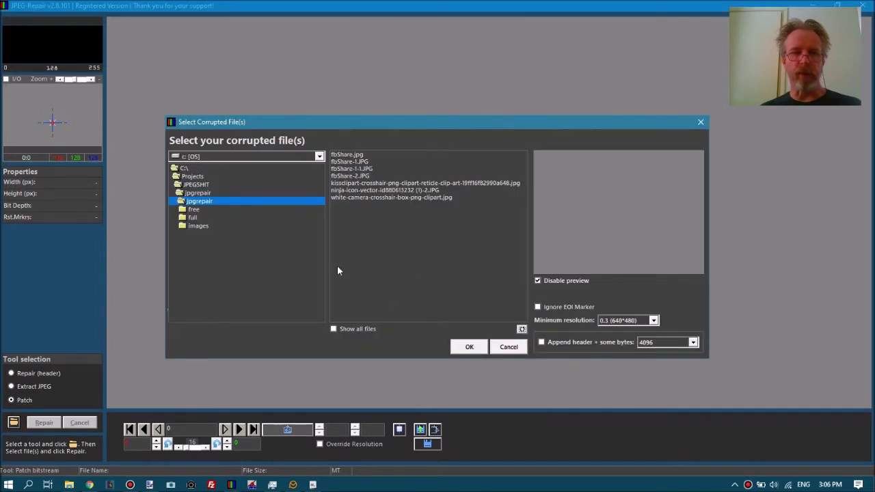
left_click(184, 168)
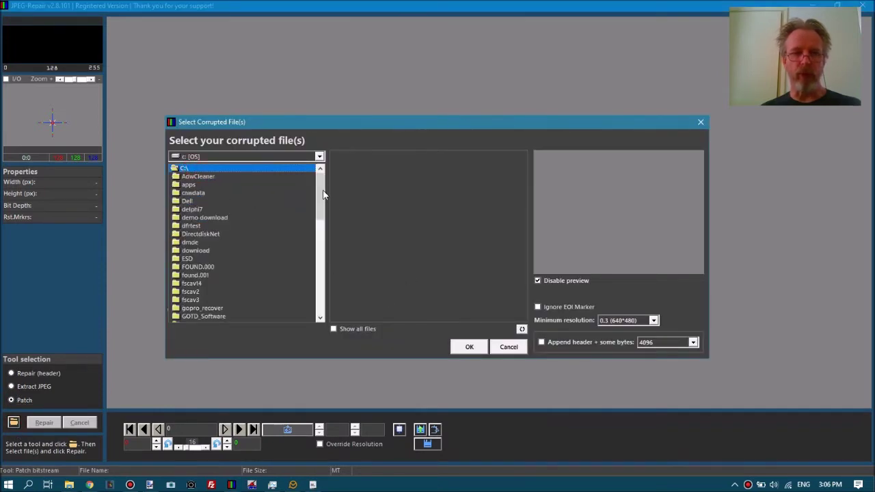
scroll(322, 206, "down", 3)
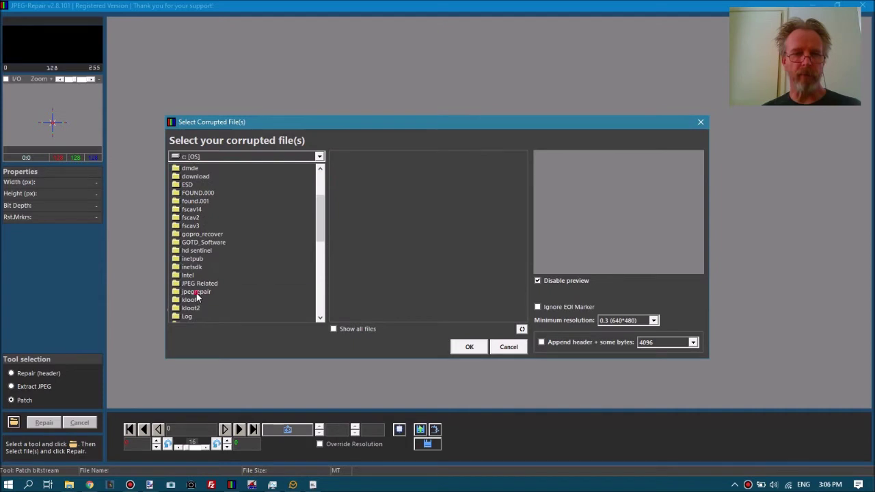
left_click(196, 292)
scroll(320, 231, "down", 3)
scroll(320, 231, "down", 1)
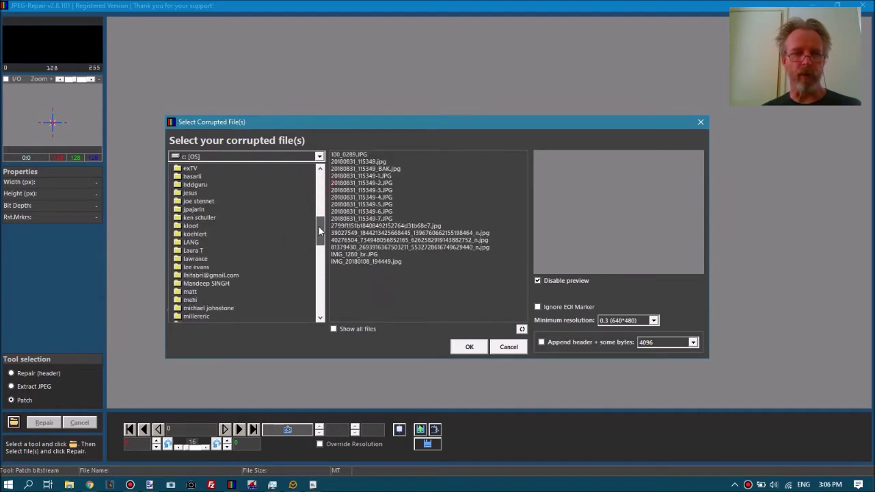
left_click_drag(320, 231, 320, 305)
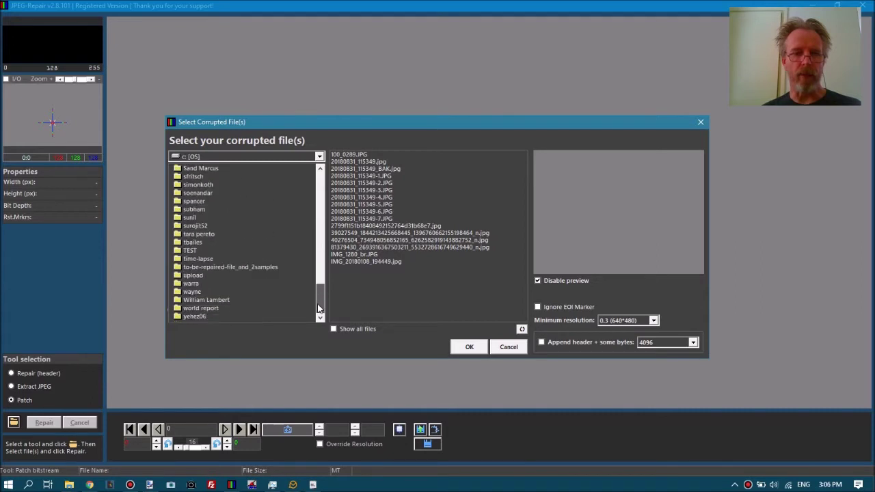
Switch to File Explorer to look up the exTV folder inside jpegrepair, and return to JPEG-Repair
left_click(69, 485)
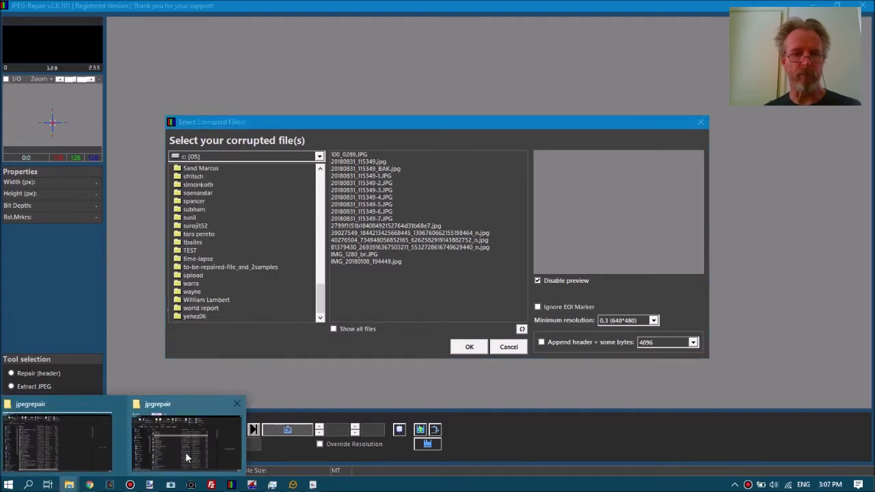
left_click(70, 456)
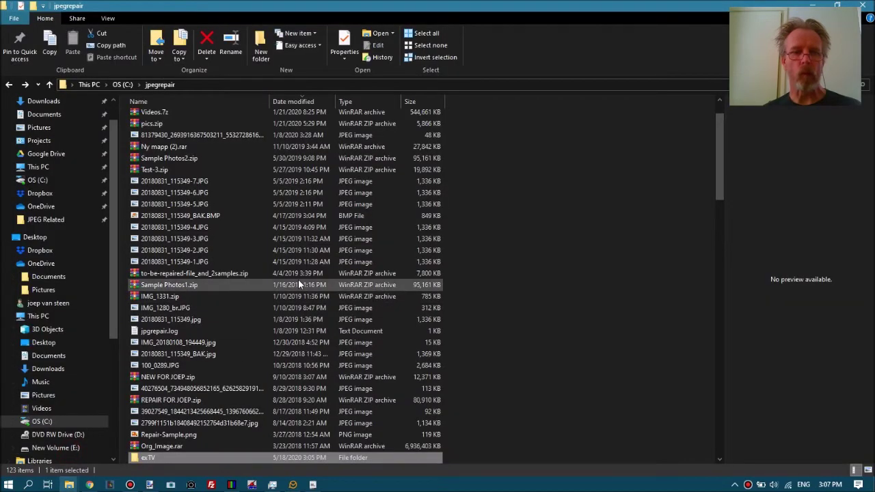
double_click(196, 456)
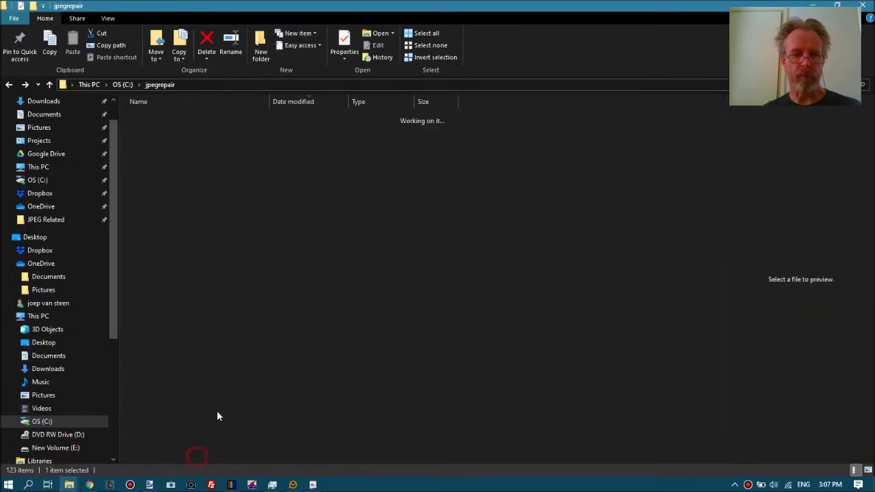
left_click(231, 485)
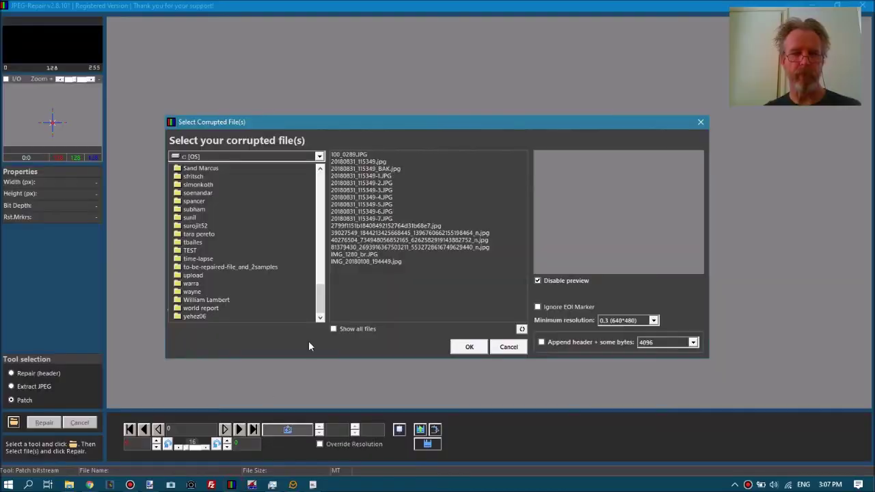
Choose DSC_6836 (1).JPG in the exTV folder as the corrupted file, with the option to append a header plus 4096 bytes enabled
left_click_drag(320, 295, 319, 218)
left_click(190, 192)
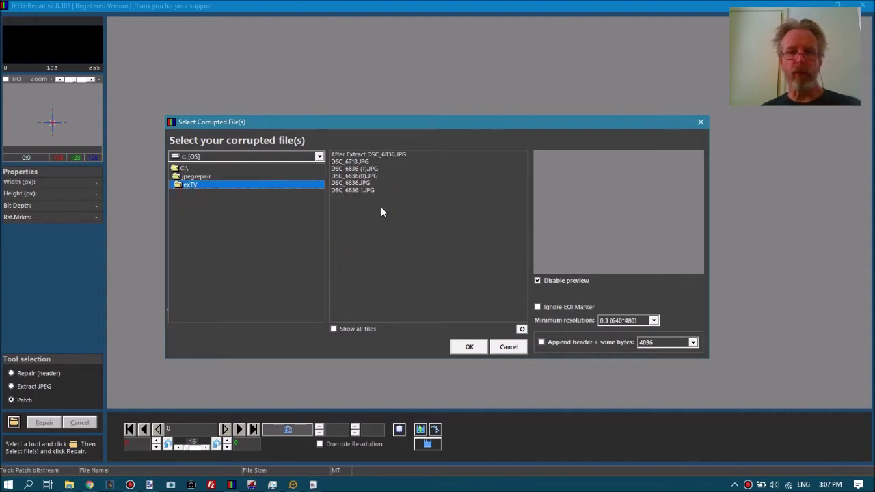
left_click(356, 169)
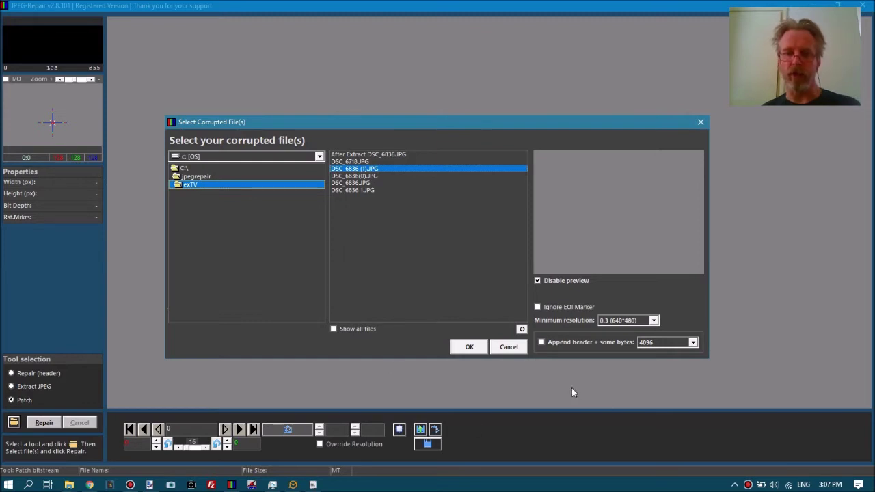
left_click(542, 343)
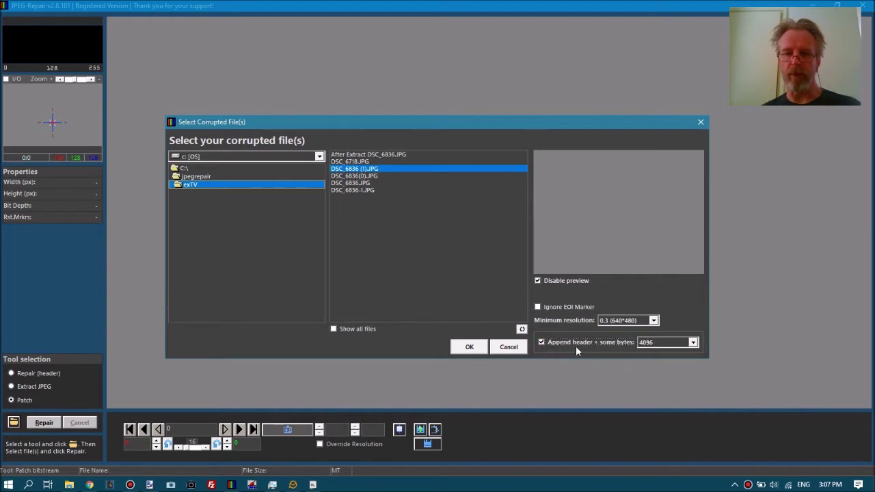
left_click(470, 348)
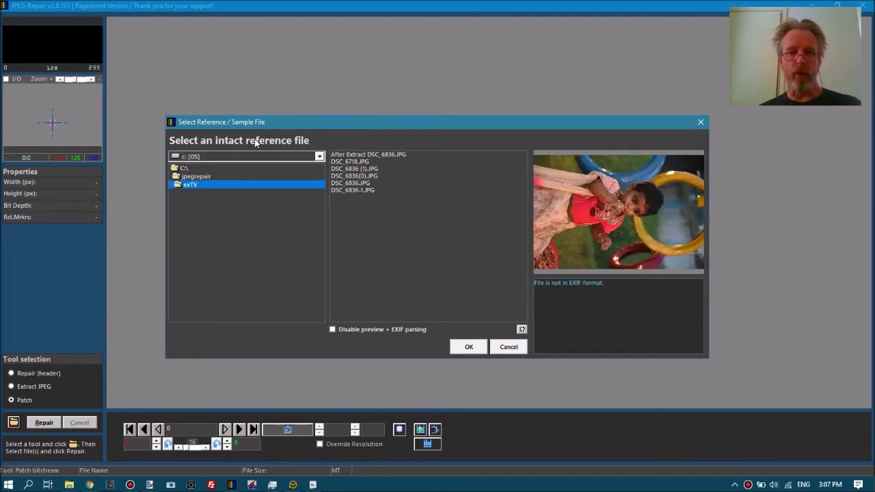
Choose DSC_6718.JPG as the intact reference file, run the repair and dismiss the decoder message
left_click(354, 162)
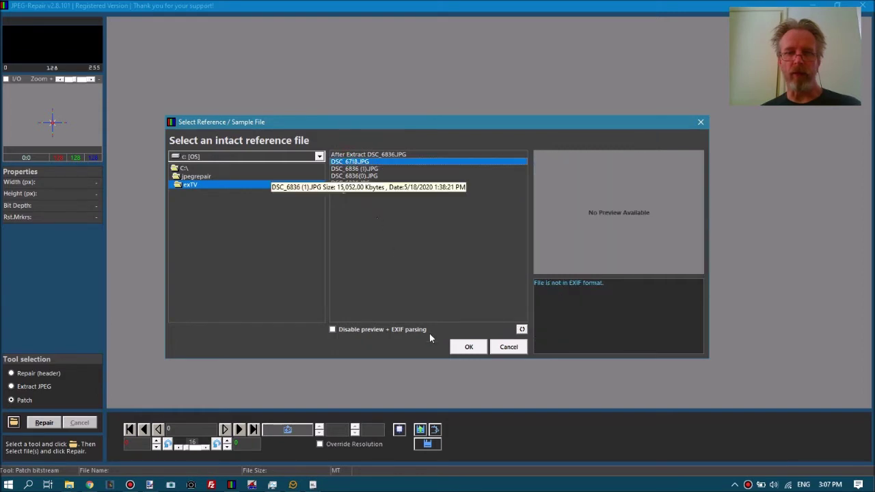
left_click(470, 346)
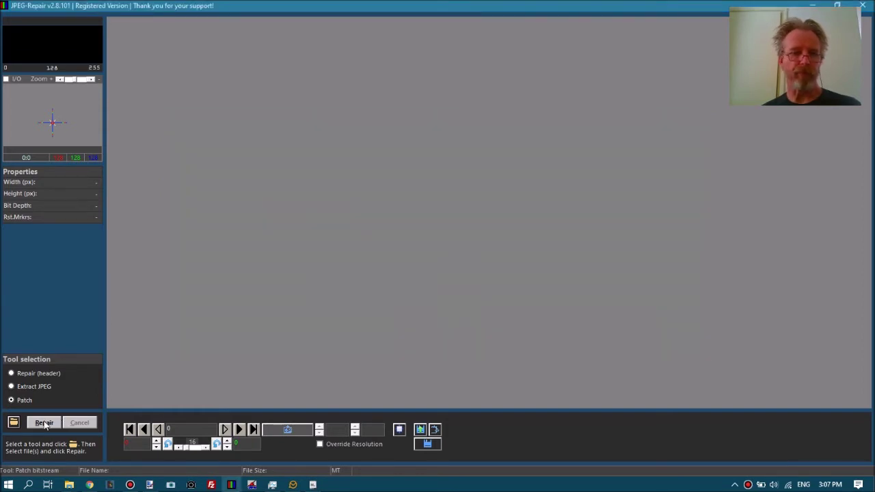
left_click(45, 423)
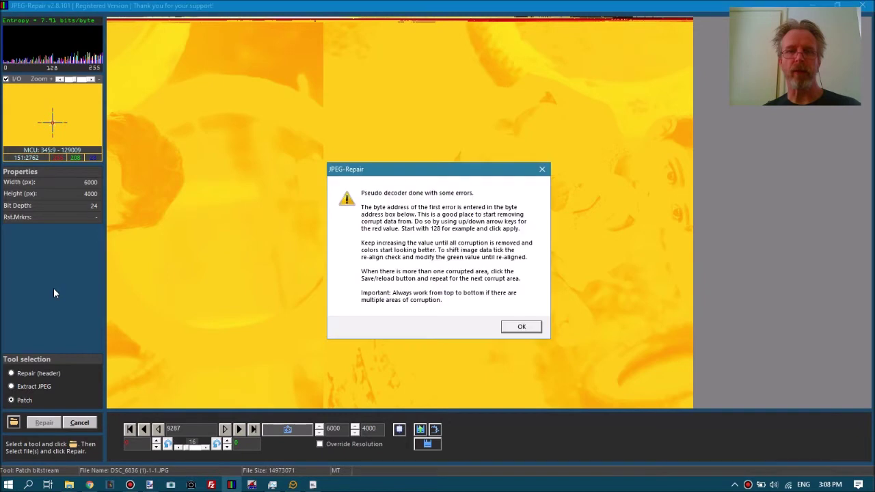
left_click(520, 327)
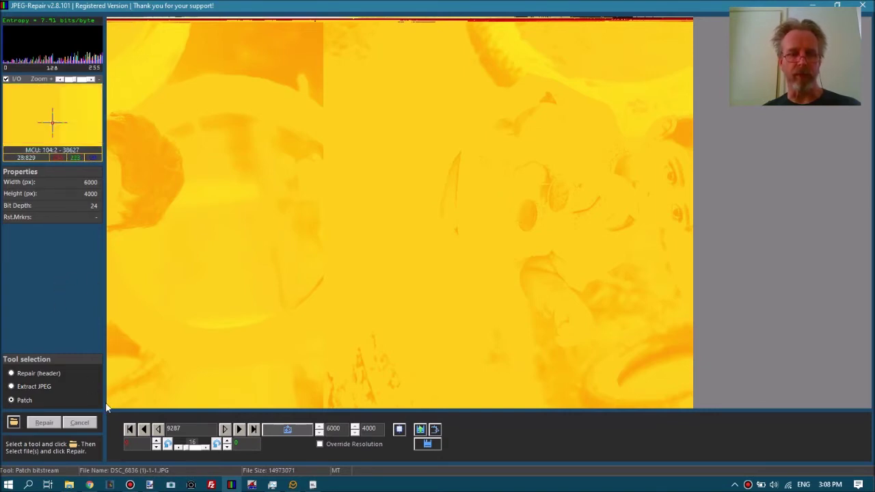
Manually set the removal amount to 100000 bytes at byte address 9287, apply it, and save and reload the patched file
left_click(136, 445)
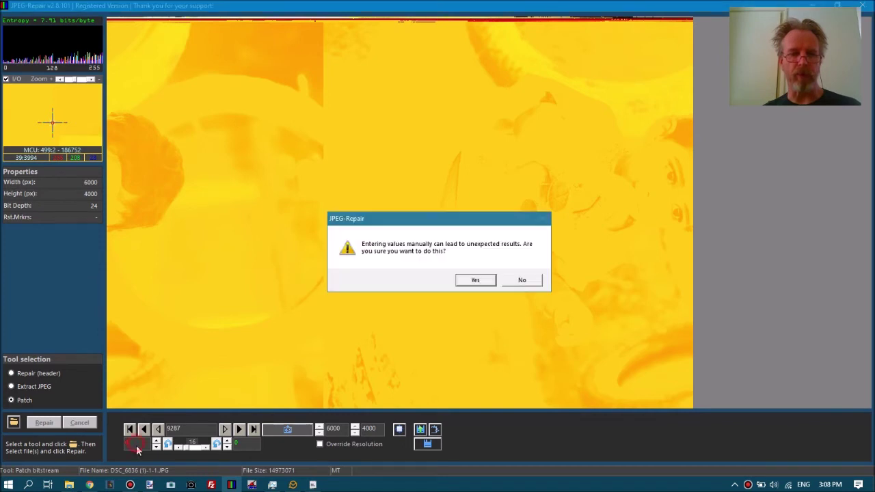
left_click(473, 279)
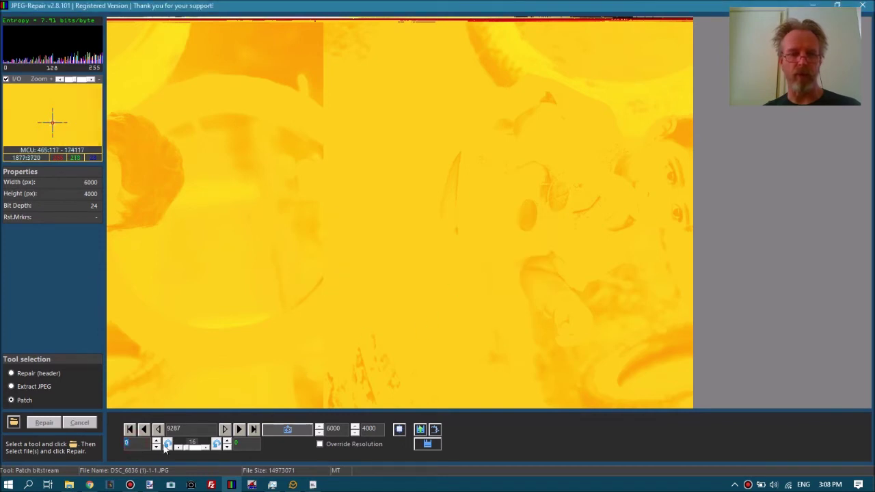
type("15000")
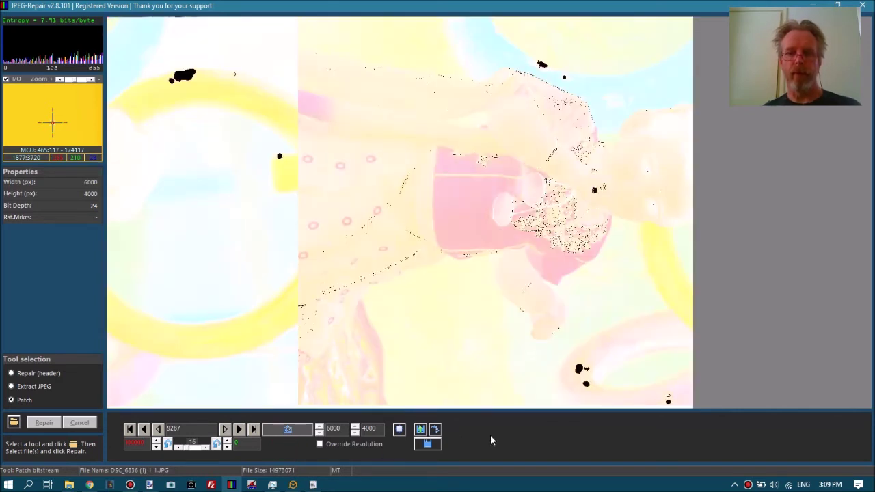
left_click(426, 443)
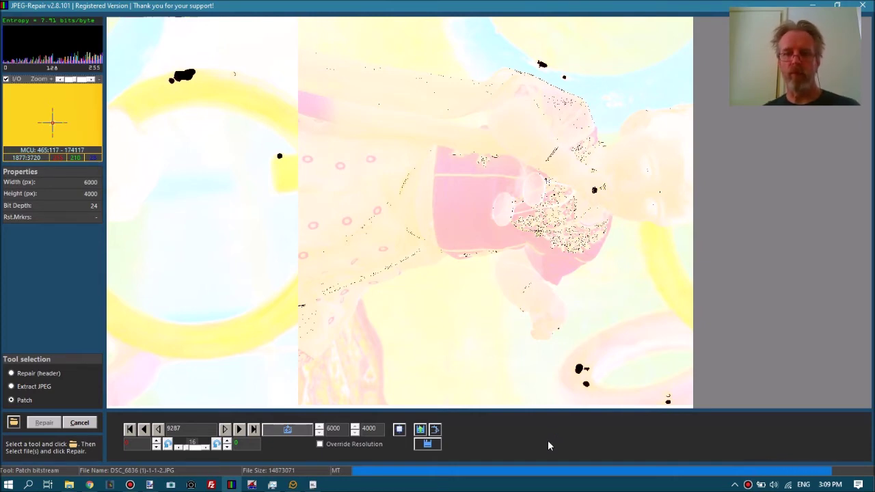
left_click(524, 327)
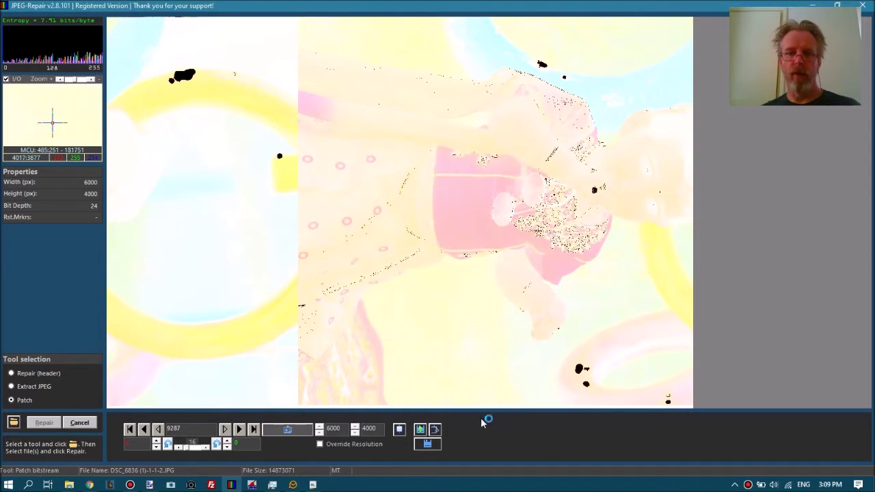
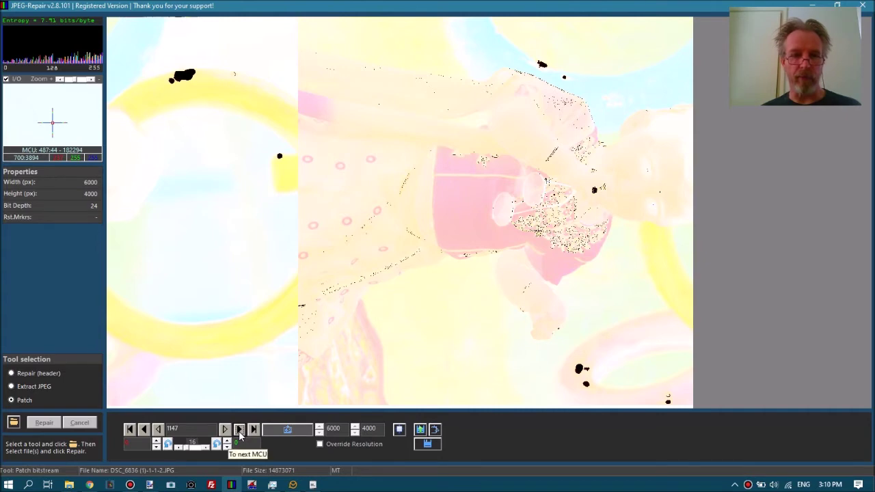
Step through the MCUs to set the patch position to byte address 1695
left_click(239, 435)
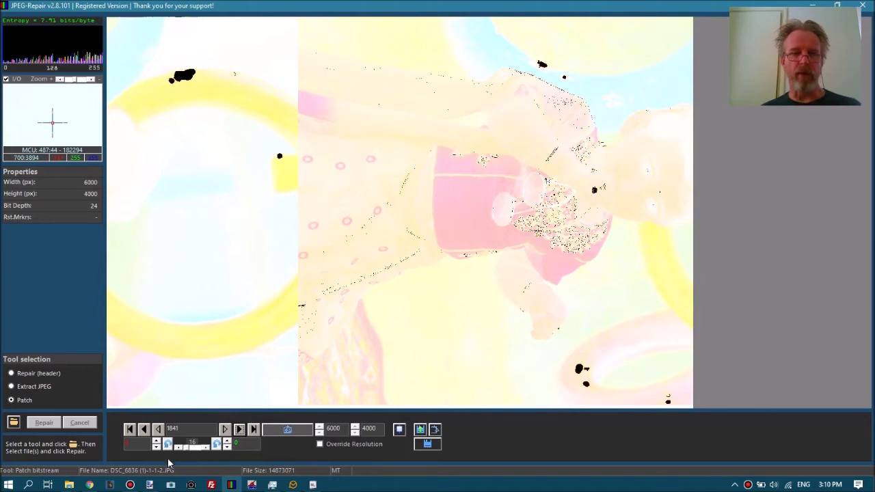
left_click(144, 429)
left_click(143, 429)
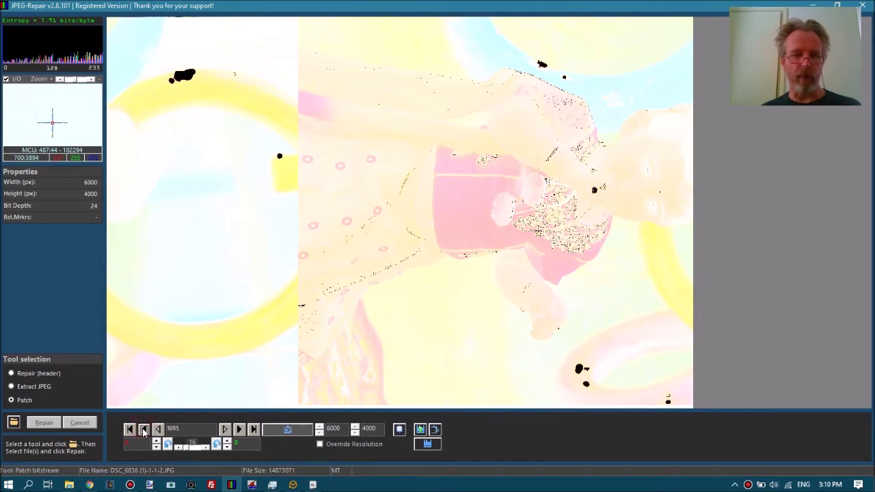
Set the step size to 128 and increase the number of removed bytes until the image detail and colors improve
left_click_drag(183, 453, 207, 456)
left_click(157, 441)
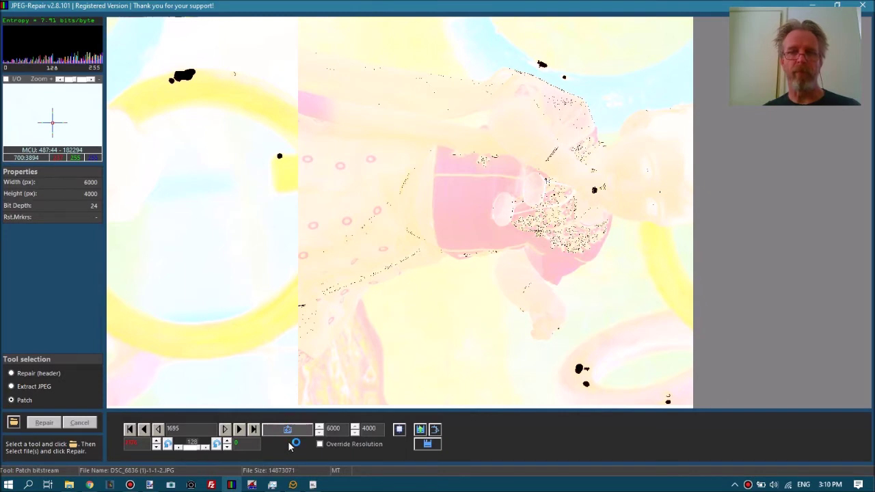
left_click(158, 441)
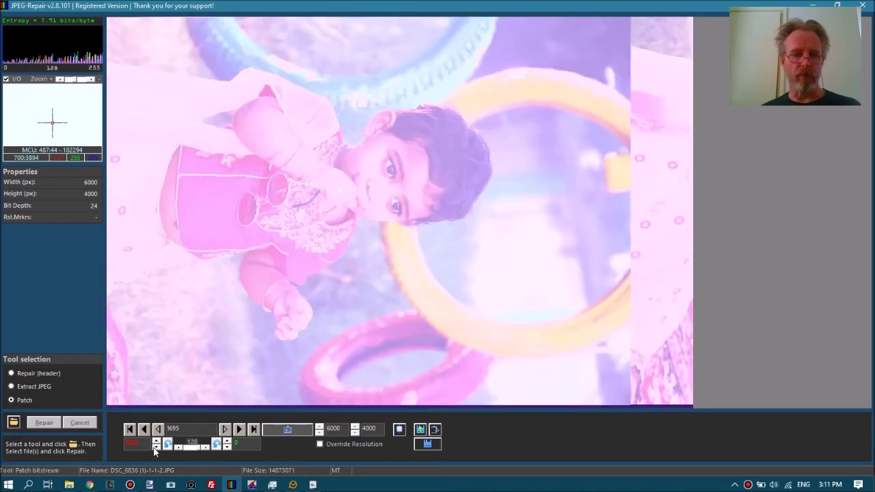
left_click(157, 443)
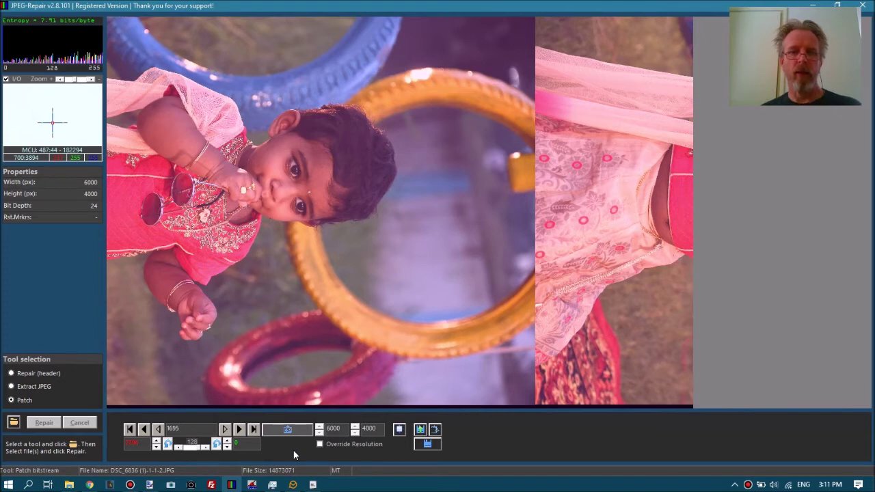
Set the step size to 16 and fine-tune the number of removed bytes, applying it to correct the color cast
mouse_move(199, 450)
left_mouse_down()
mouse_move(176, 462)
mouse_move(185, 459)
left_mouse_up()
left_click(176, 450)
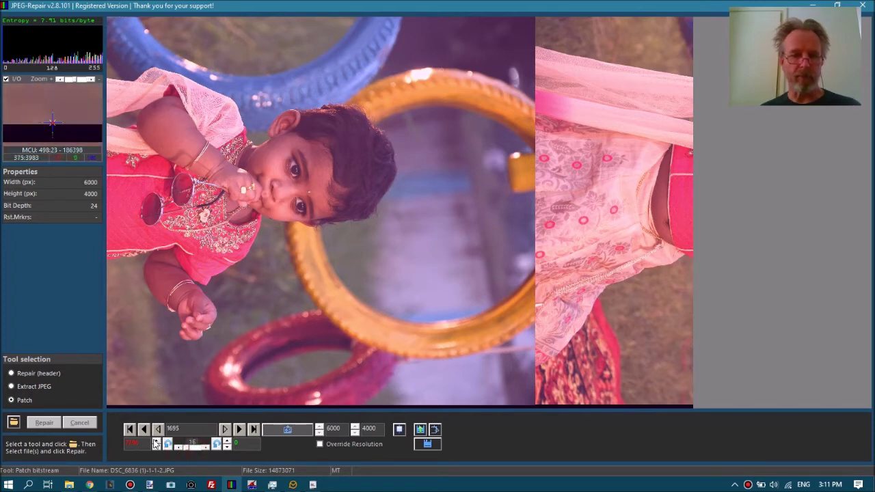
left_click(285, 431)
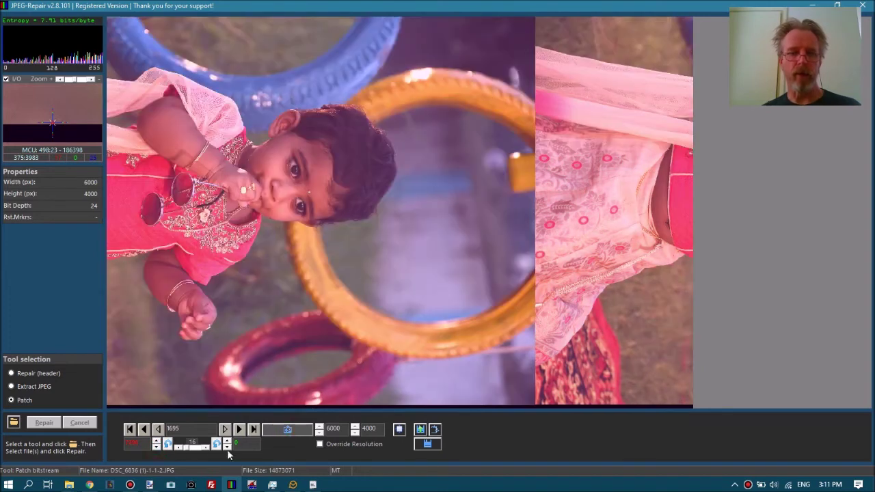
left_click(154, 448)
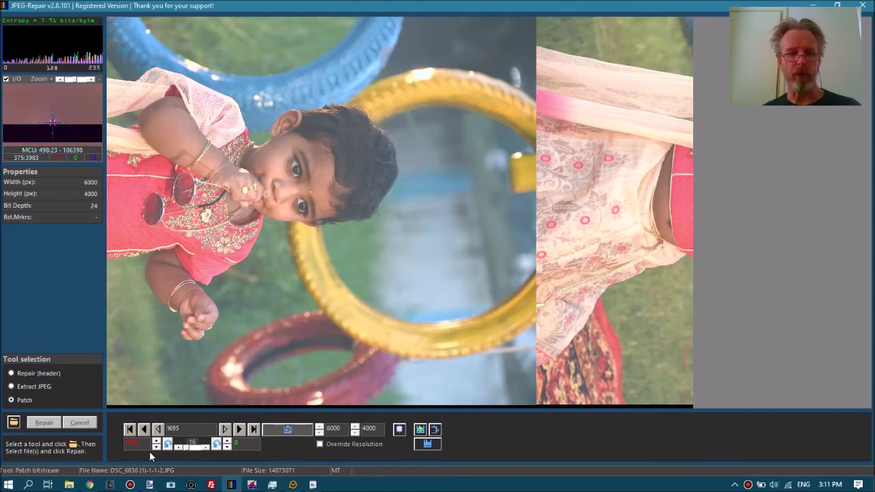
Apply the removed-byte adjustment and step the patch position back through the MCUs to byte address 787, re-rendering the image along the way
left_click(298, 432)
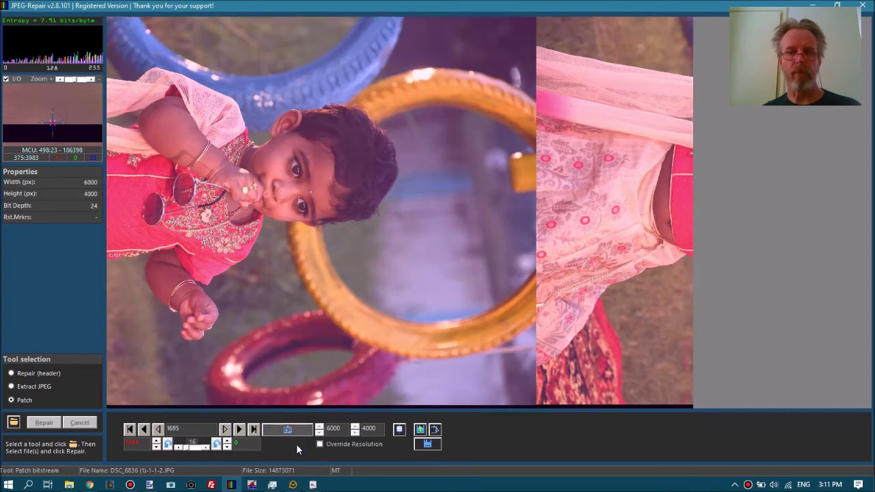
left_click(146, 433)
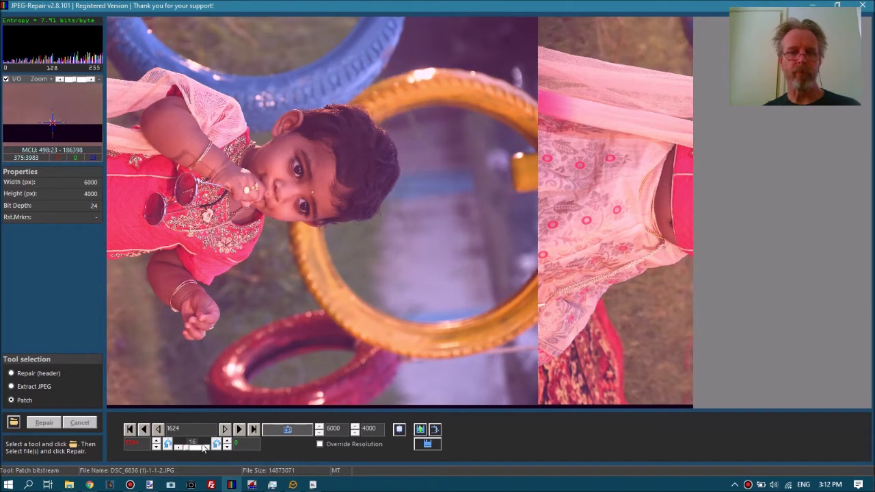
left_click(287, 431)
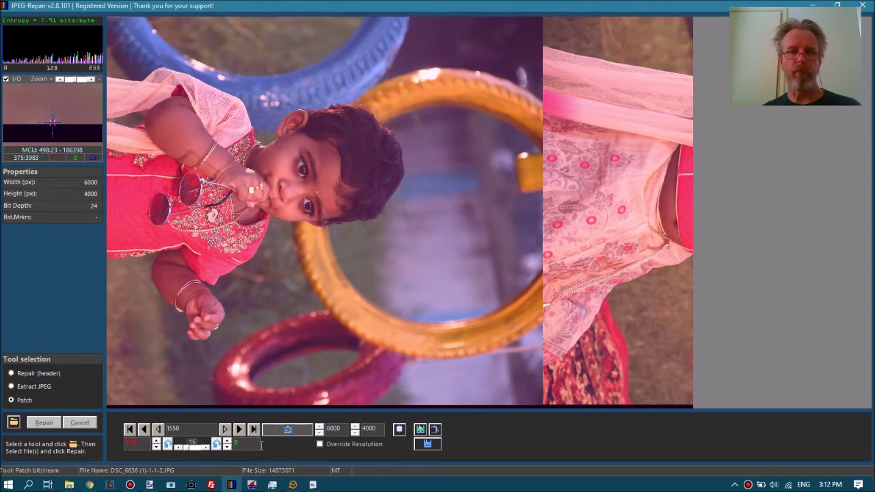
left_click(145, 430)
left_click(149, 430)
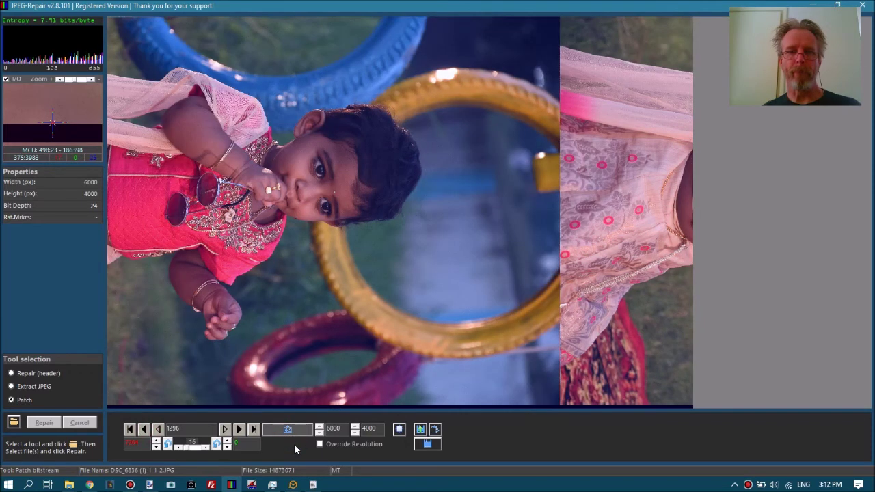
left_click(145, 430)
left_click(145, 429)
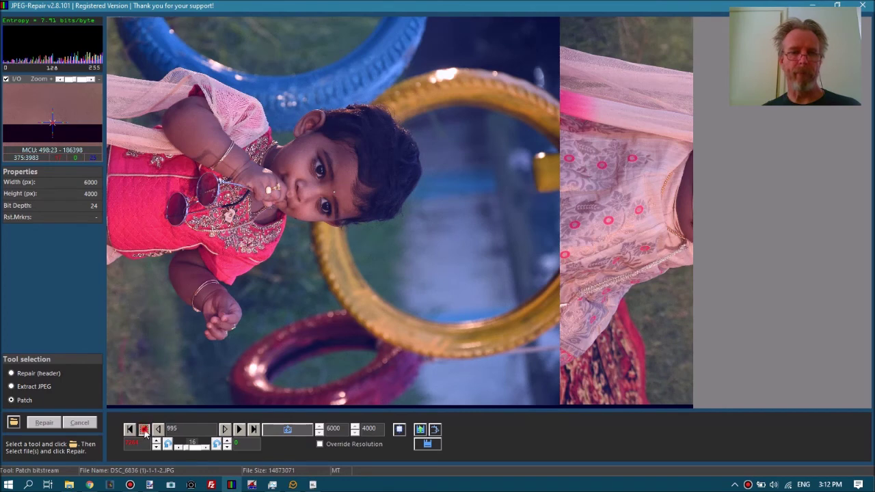
left_click(288, 428)
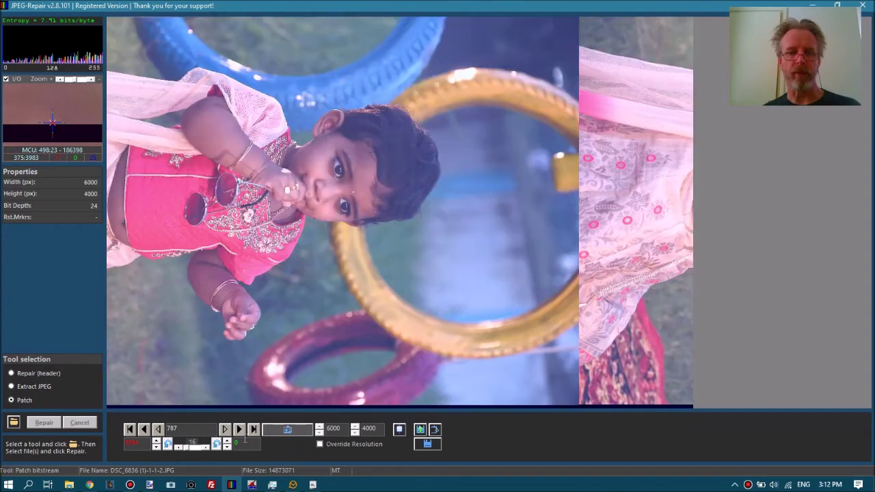
Advance the patch position MCU by MCU to byte address 1214, re-rendering the image to compare the colors
left_click(240, 430)
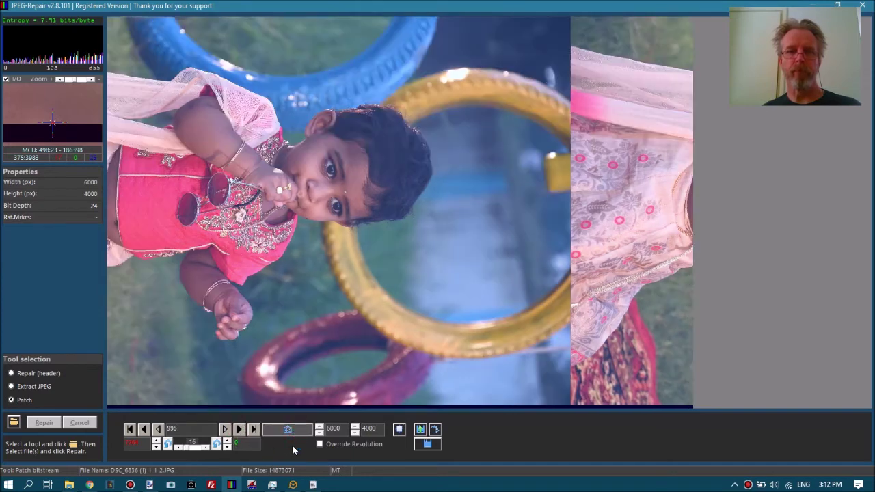
left_click(239, 431)
left_click(239, 429)
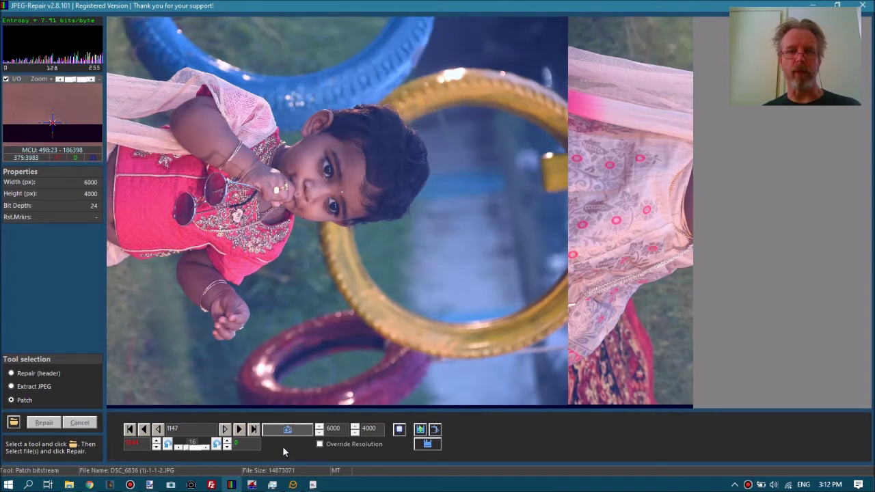
left_click(239, 429)
left_click(282, 431)
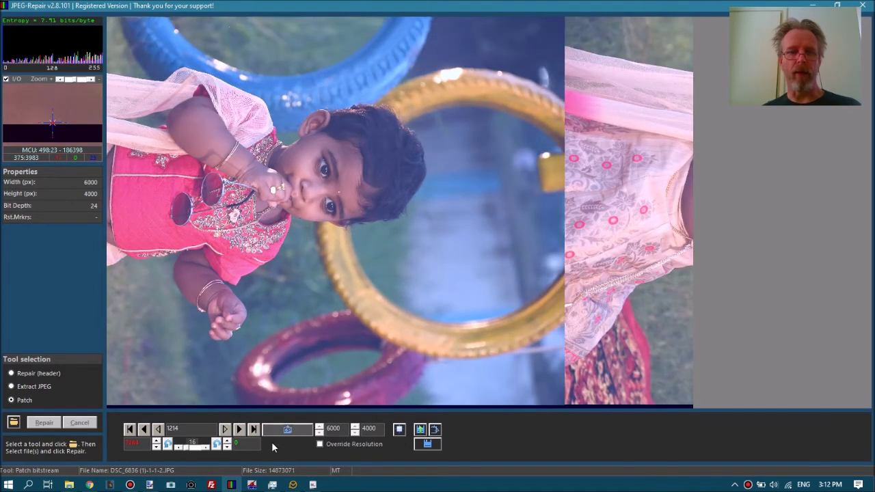
Move the patch position back to byte address 1147, readjust the number of removed bytes and apply the patch
left_click(144, 430)
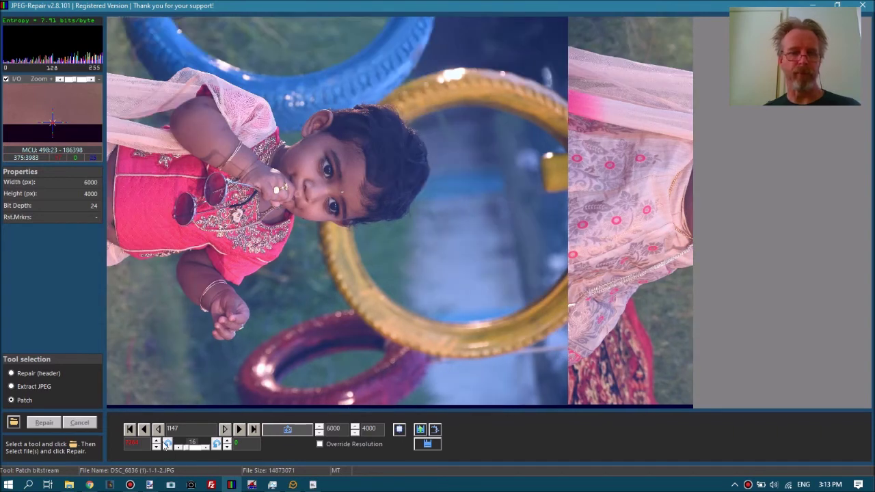
left_click(156, 443)
left_click(285, 431)
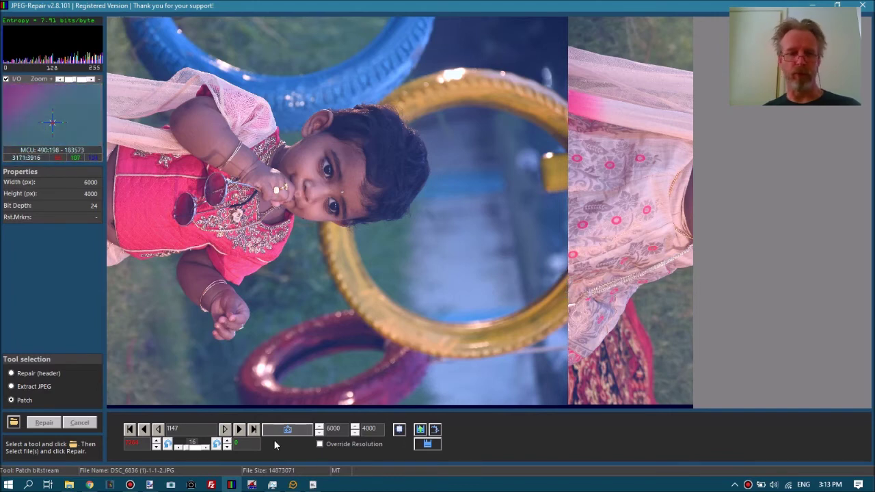
Increase the number of inserted bytes to 3904 in steps of 16, applying repeatedly, to shift the image until its right edge aligns
left_click(229, 445)
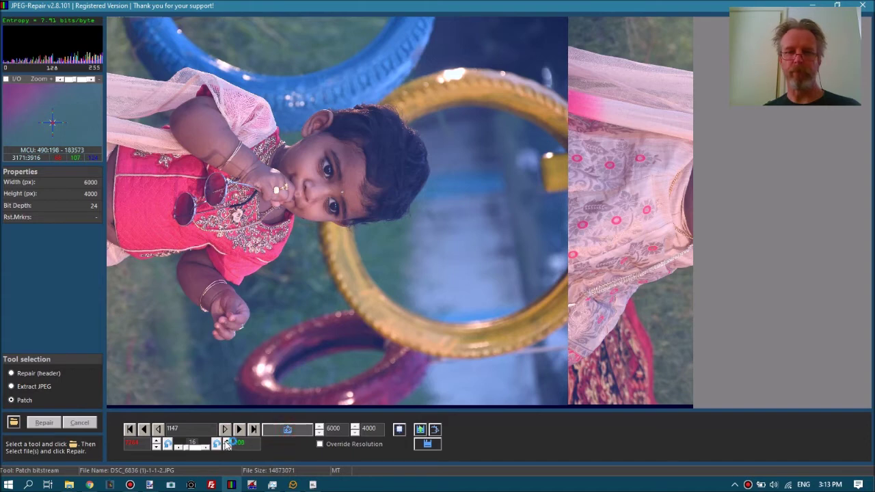
left_click(228, 444)
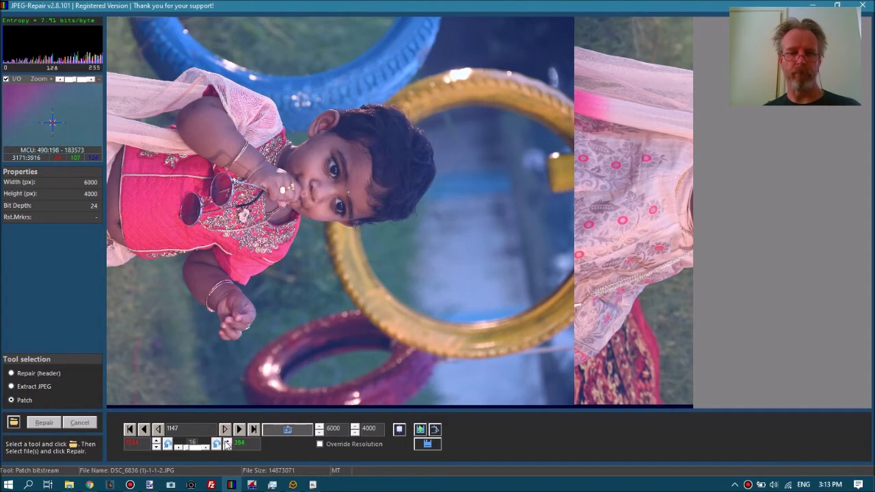
left_click(228, 444)
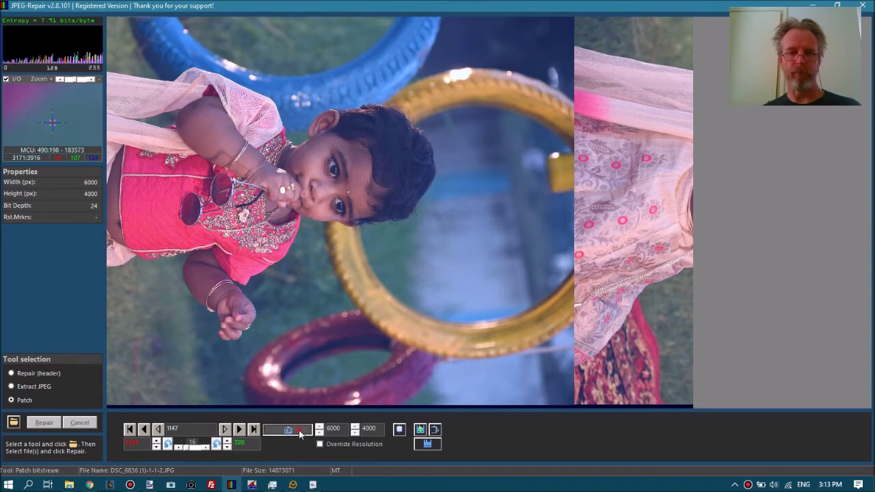
left_click(228, 445)
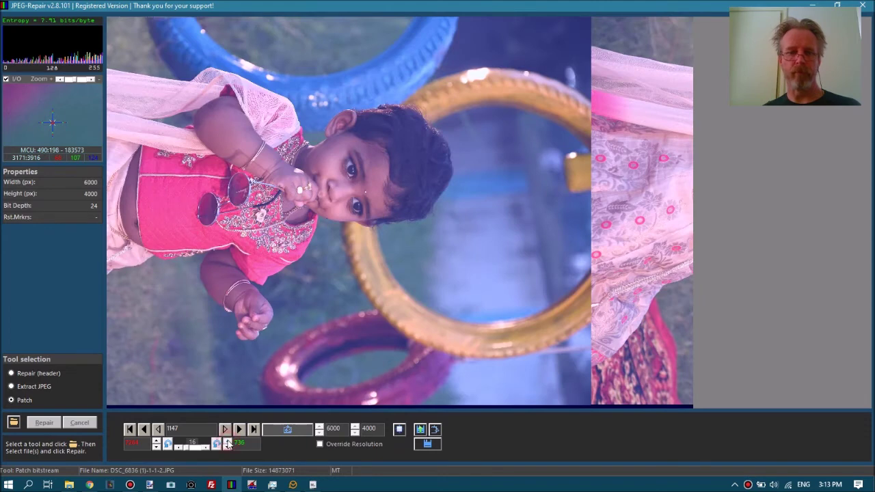
left_click(228, 442)
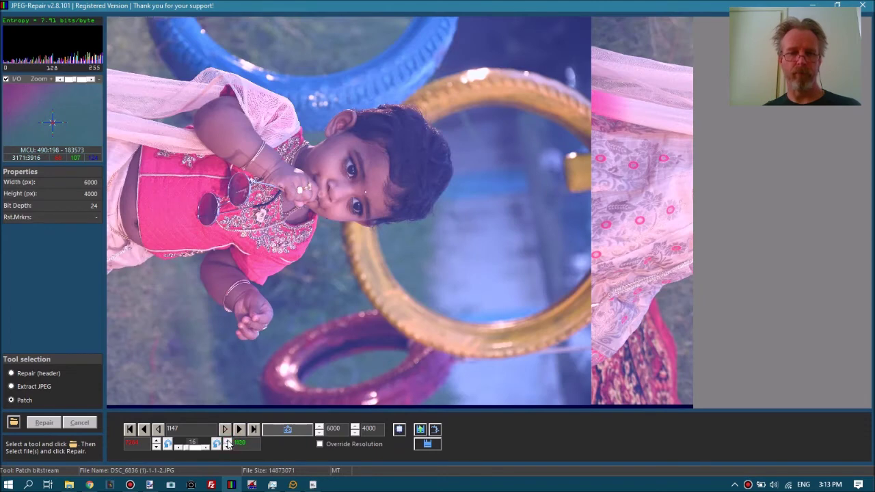
left_click(228, 443)
left_click(228, 442)
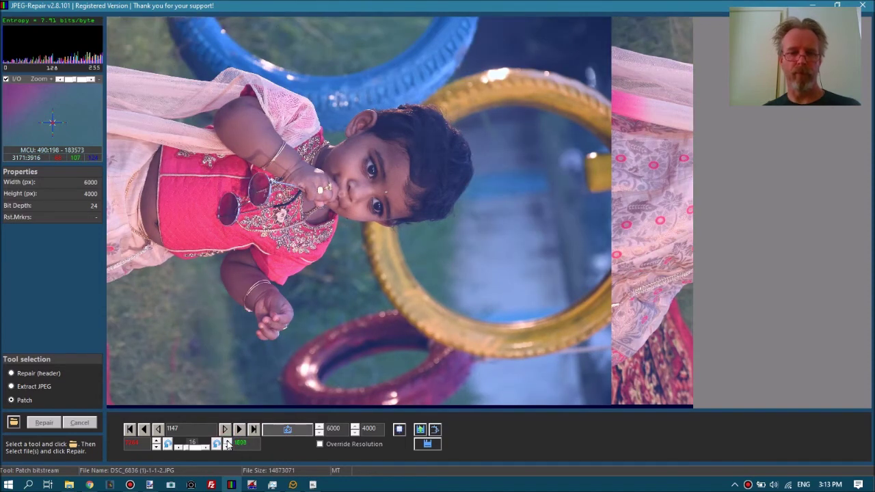
left_click(227, 443)
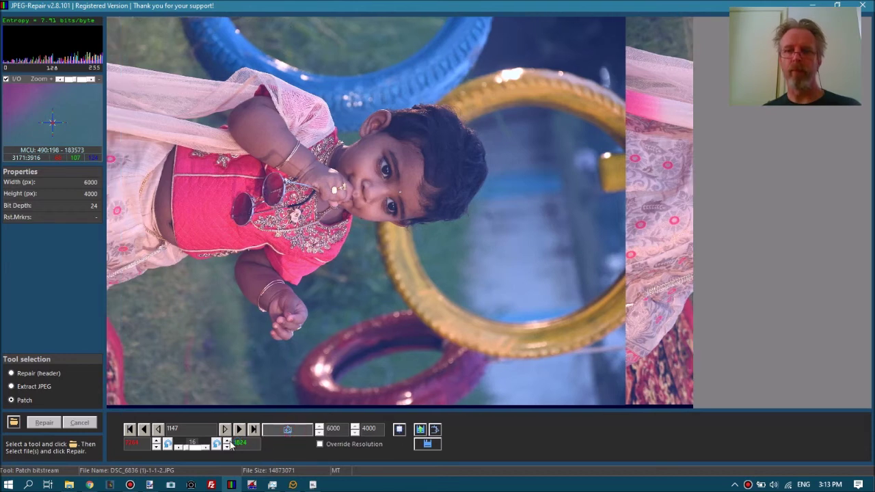
left_click(229, 443)
left_click(228, 443)
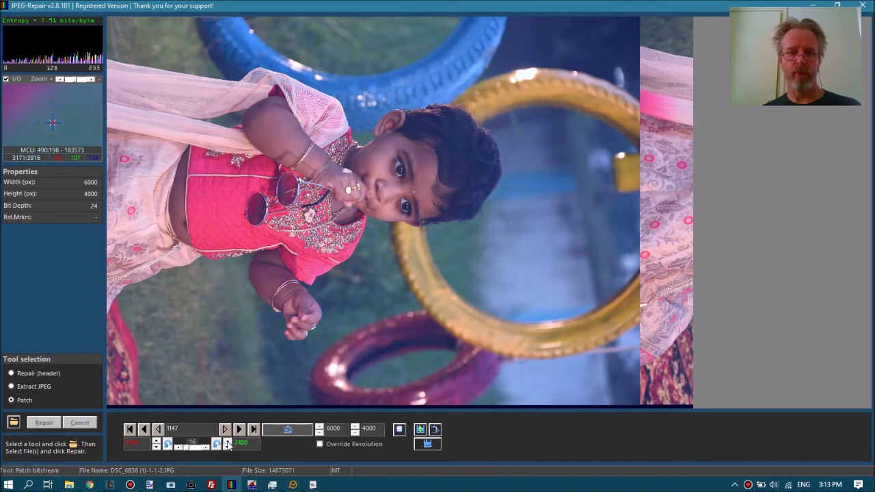
left_click(228, 445)
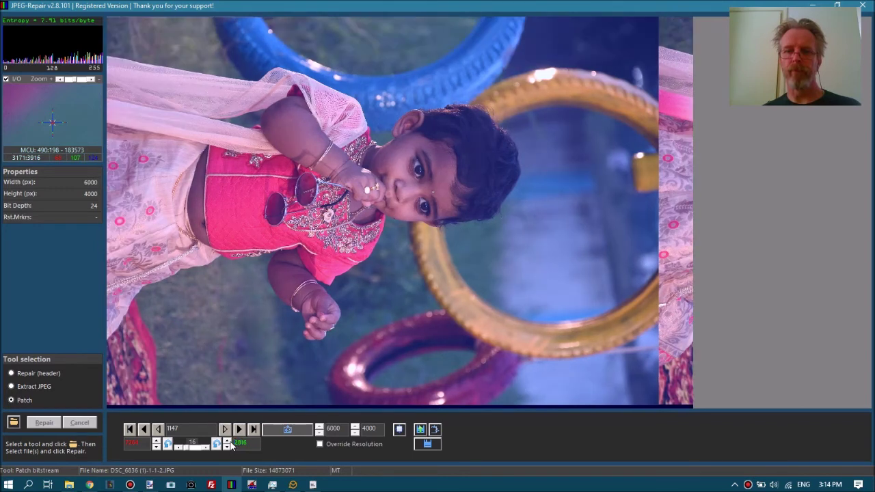
left_click(230, 441)
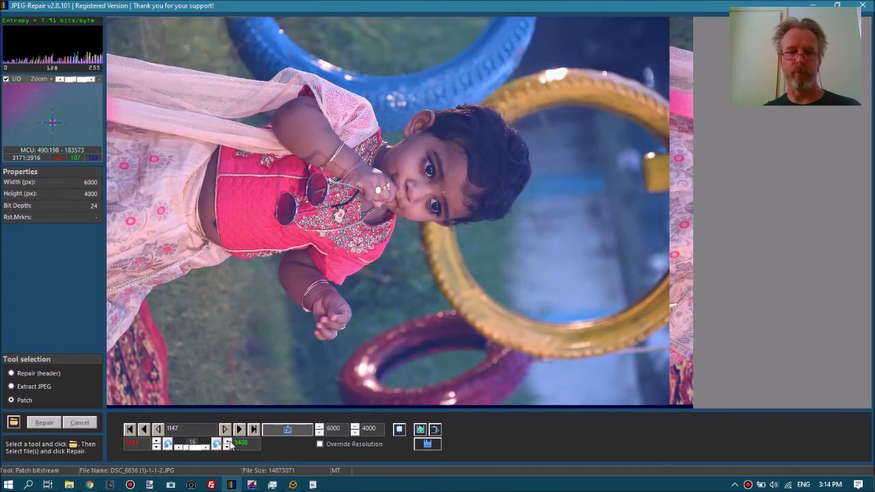
left_click(228, 443)
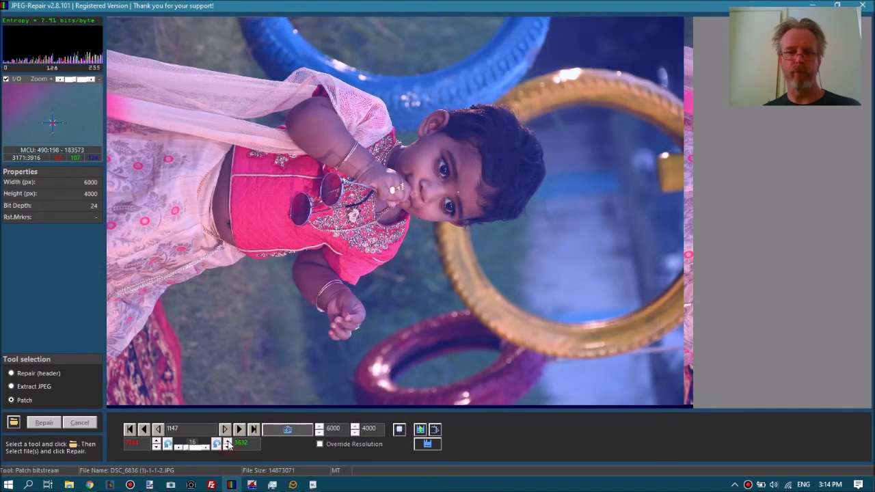
left_click(229, 443)
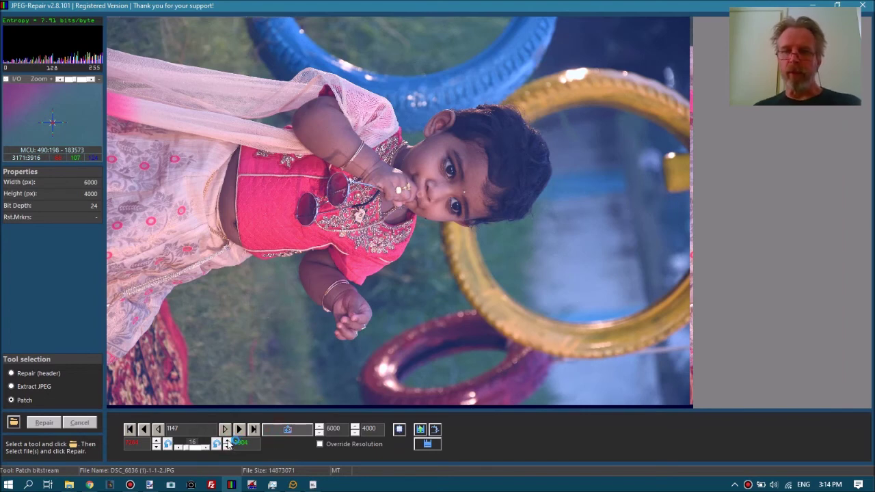
left_click(228, 444)
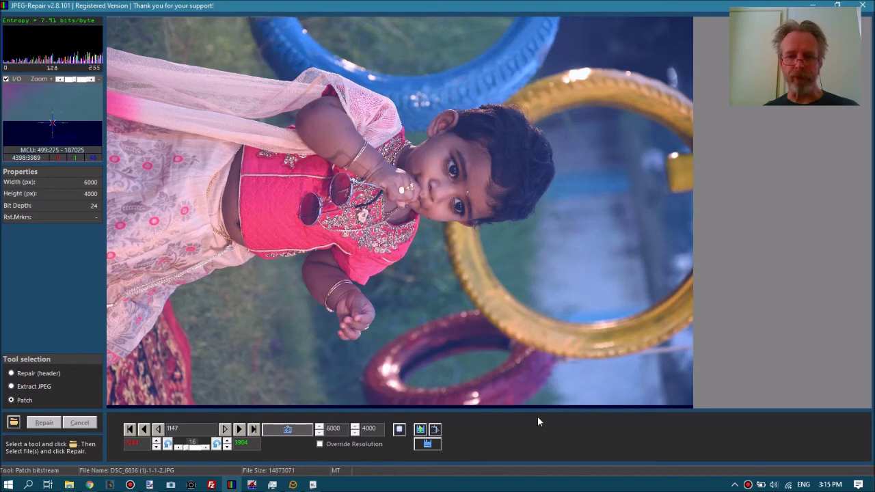
Override the resolution and reduce the image height to 3968 pixels to cut off the dark strip along the lower edge
left_click(319, 445)
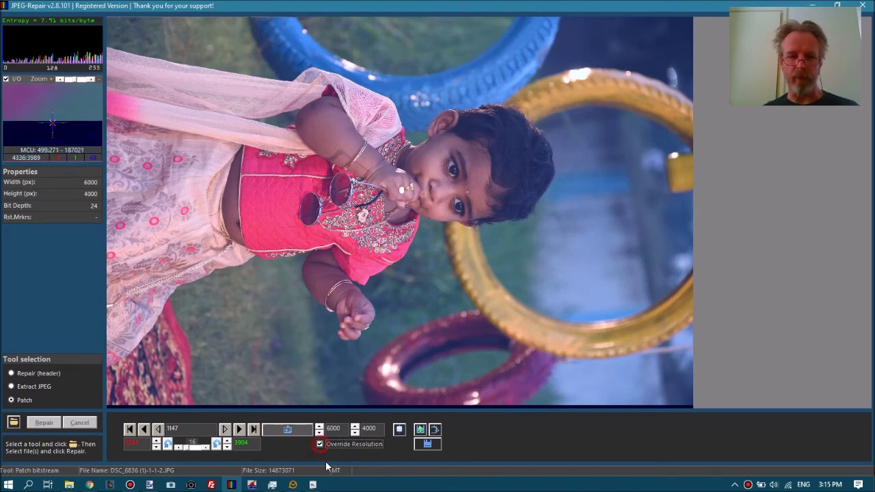
left_click(355, 432)
left_click(355, 432)
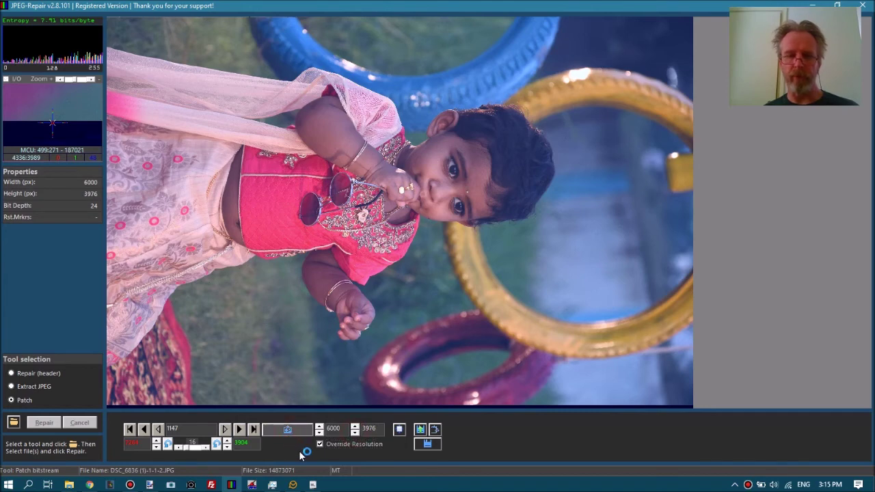
left_click(355, 432)
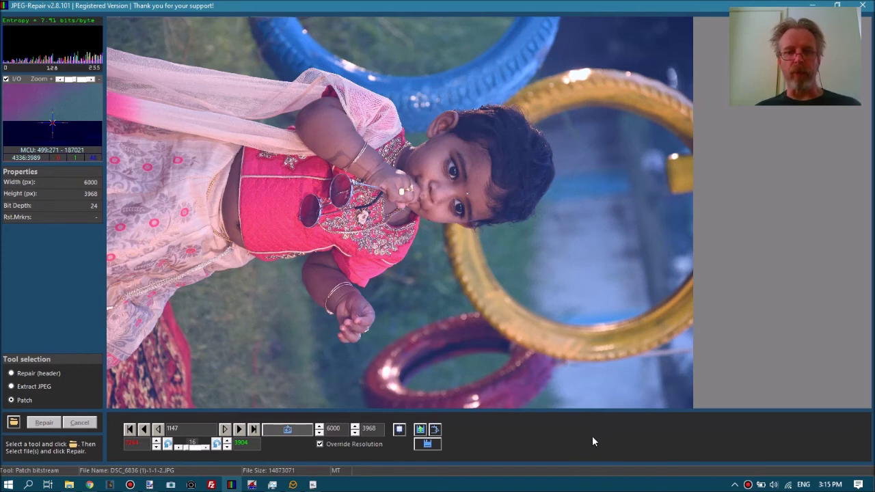
Copy the repaired picture to the clipboard, switch to paint.net and paste it into a new image
left_click(435, 431)
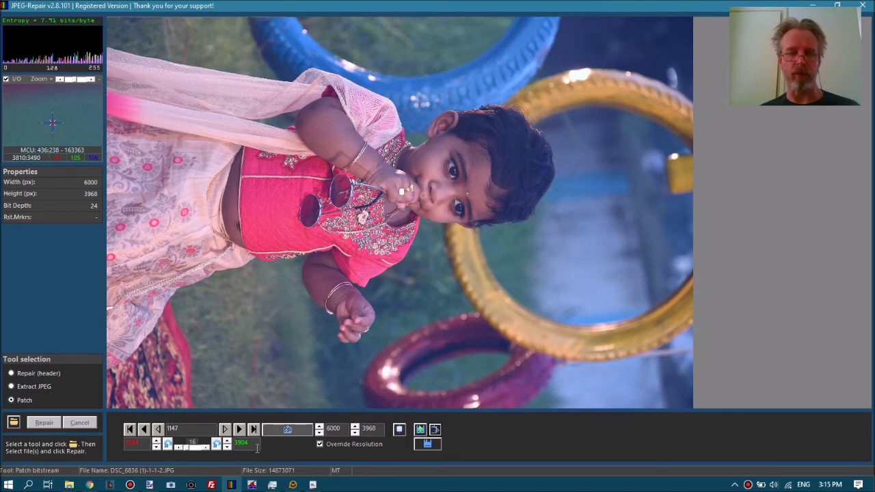
left_click(149, 485)
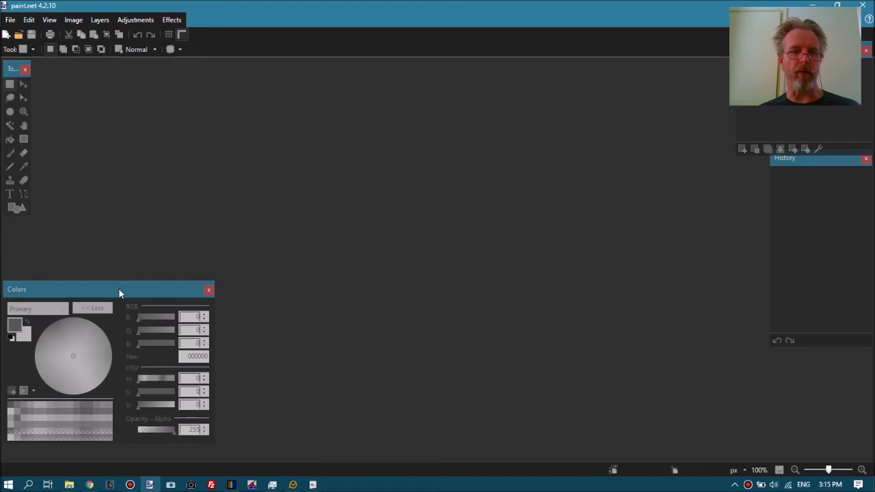
left_click(28, 20)
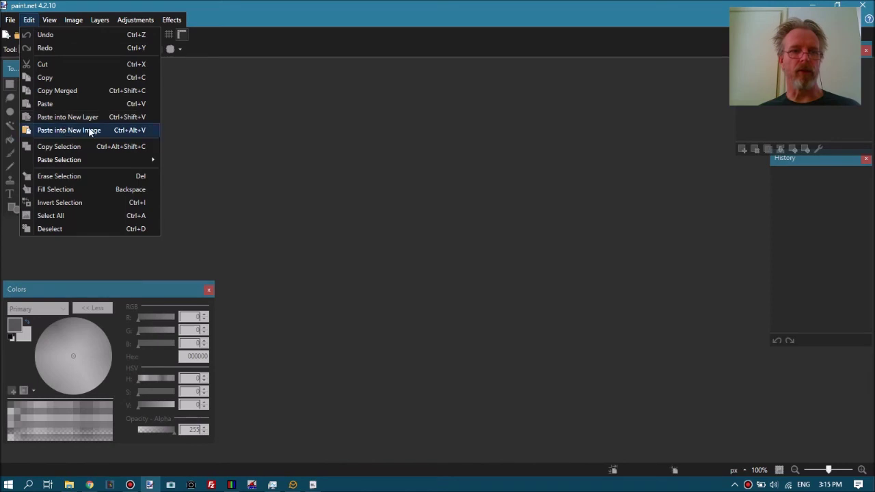
left_click(93, 131)
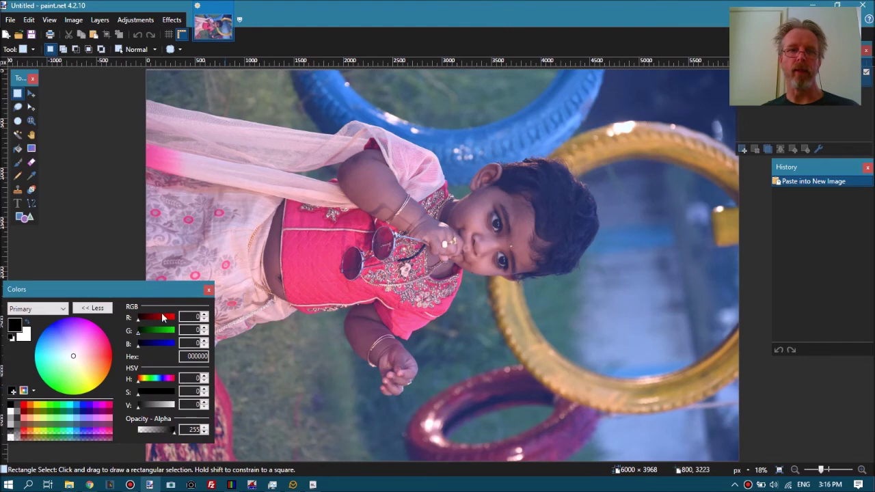
Crop the image to 6000 × 3963 pixels, cutting off the thin strip along its upper edge
left_click_drag(163, 293, 61, 288)
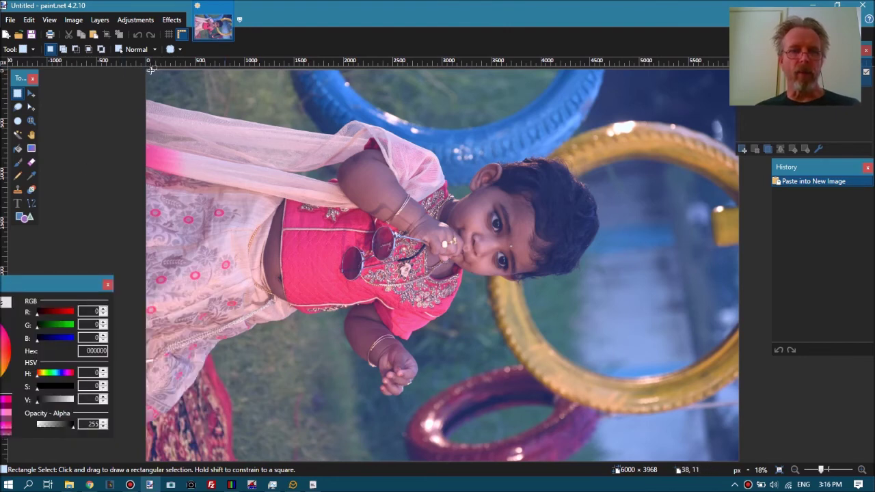
left_click(863, 470)
left_click(862, 469)
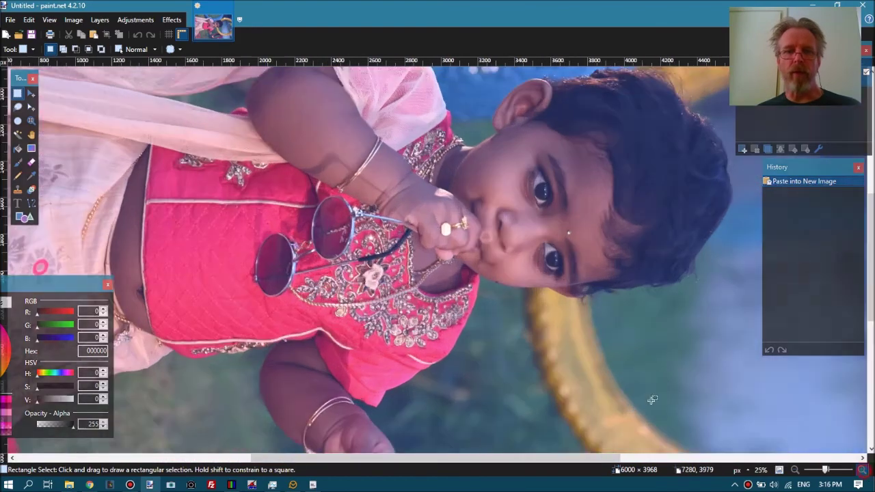
scroll(216, 278, "up", 3)
scroll(216, 279, "up", 5)
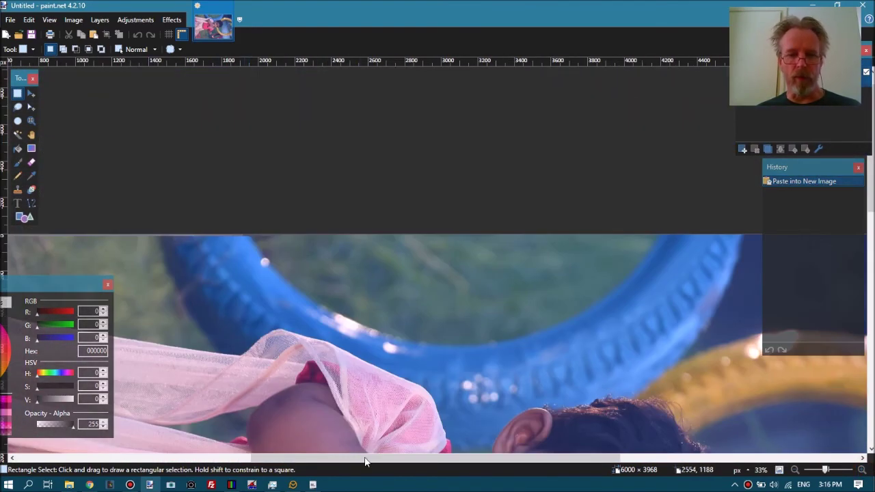
left_click_drag(303, 463, 212, 463)
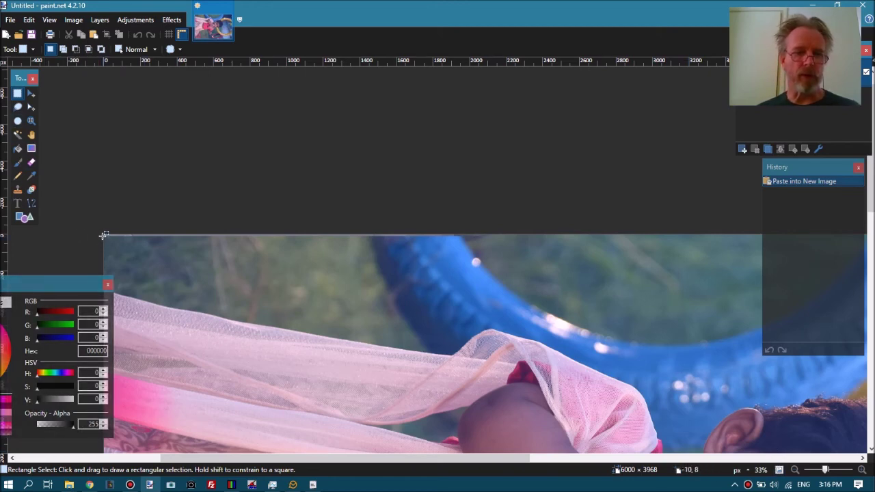
left_click_drag(103, 236, 765, 352)
left_click_drag(868, 448, 870, 451)
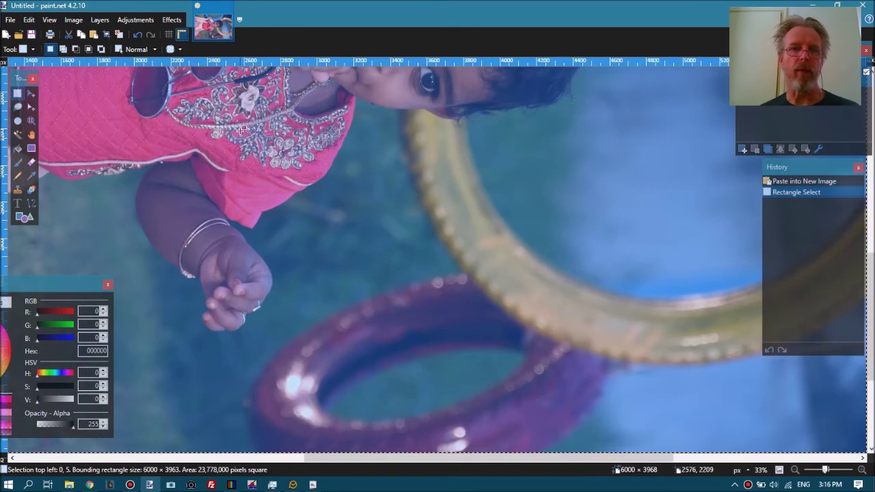
left_click(73, 19)
left_click(80, 35)
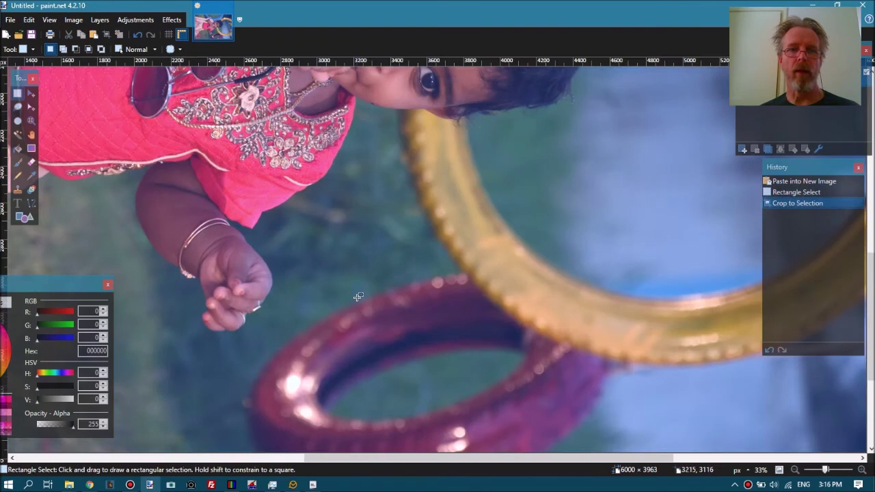
Apply the Auto-Level adjustment to the whole cropped image
left_click(779, 470)
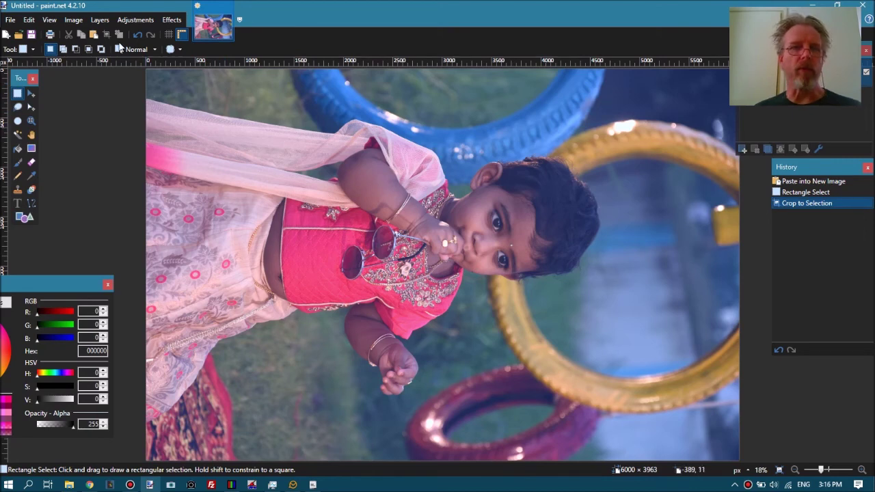
left_click(134, 20)
left_click(132, 35)
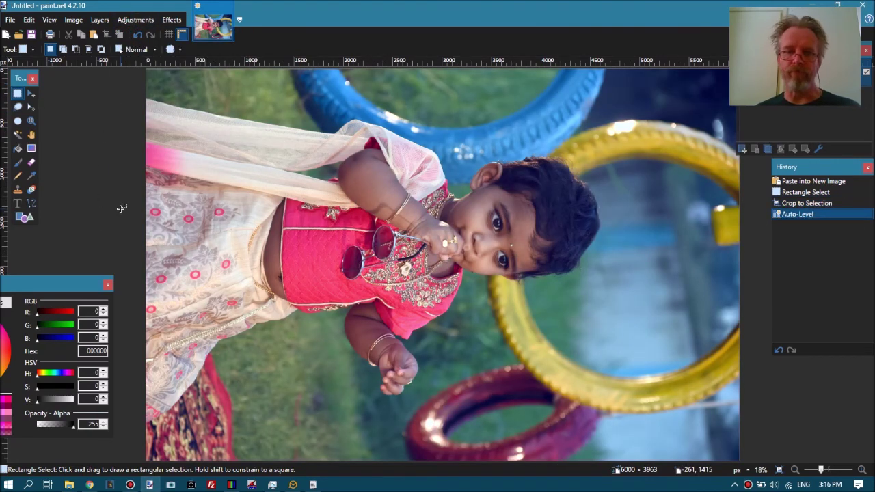
Reset the RGB curves and bend only the blue channel's curve downward in the midtones to reduce the blue cast
left_click(134, 20)
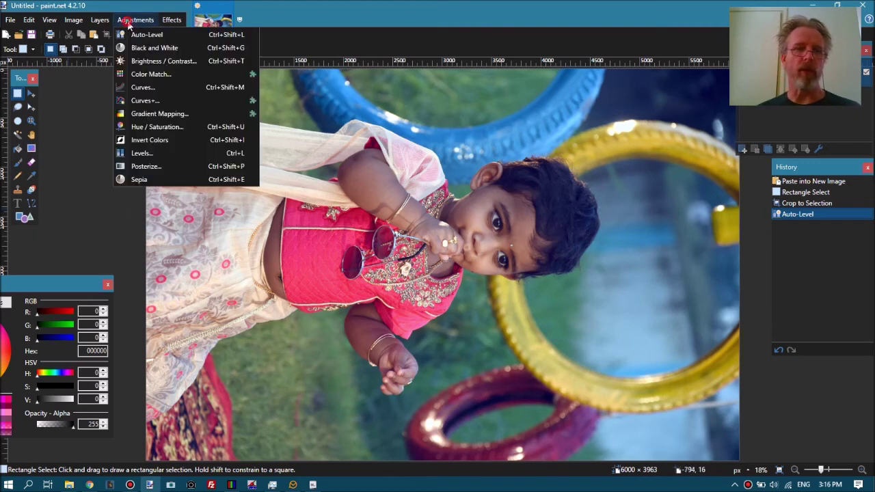
left_click(141, 86)
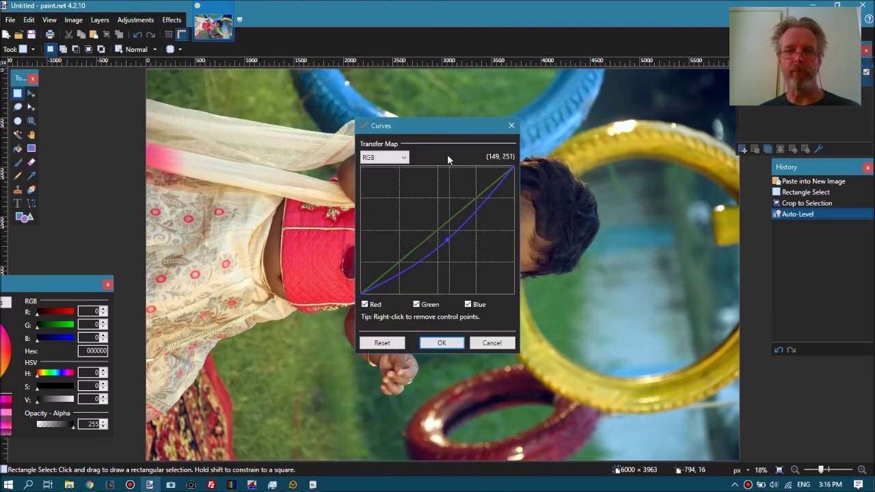
left_click(387, 349)
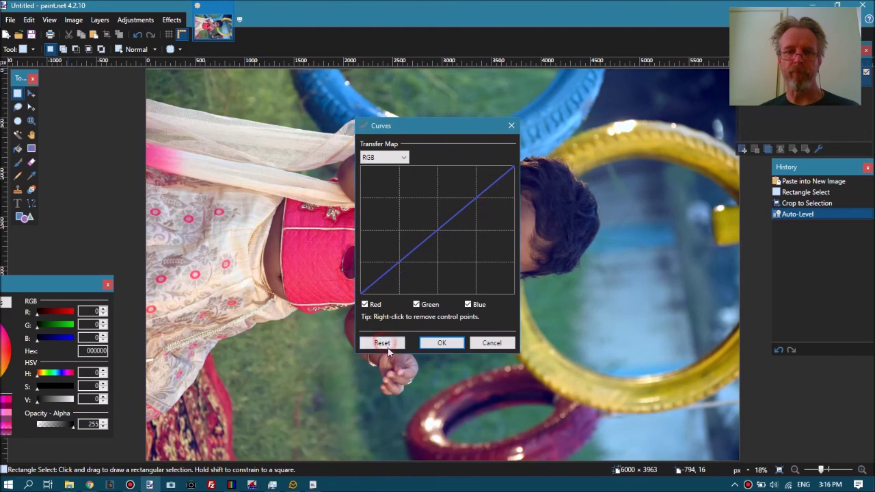
left_click_drag(465, 127, 813, 17)
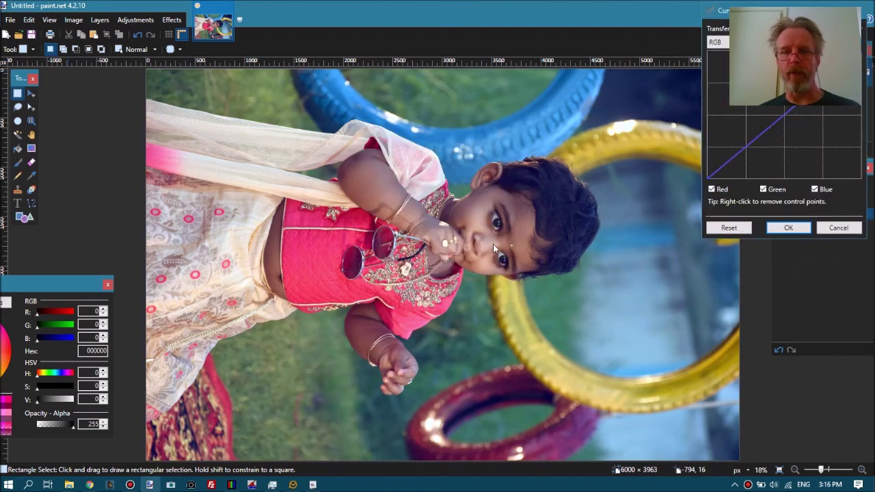
left_click(712, 189)
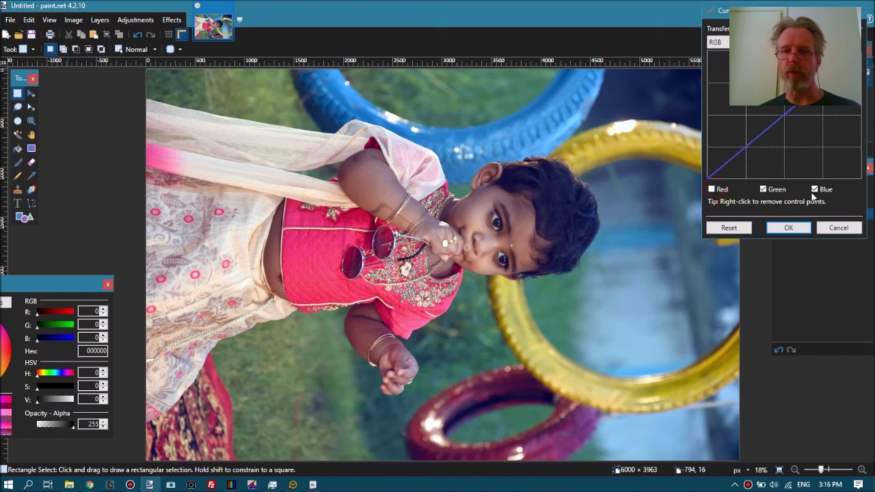
left_click(764, 190)
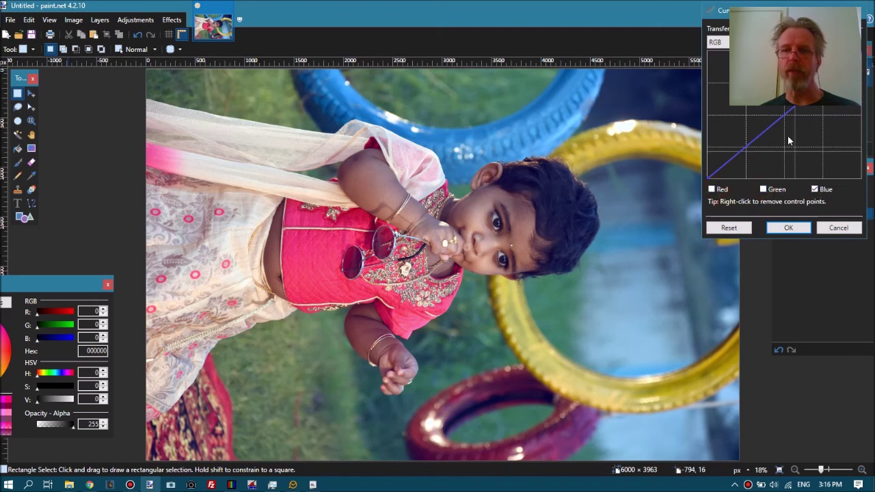
mouse_move(796, 138)
left_mouse_down()
mouse_move(786, 119)
mouse_move(796, 128)
left_mouse_up()
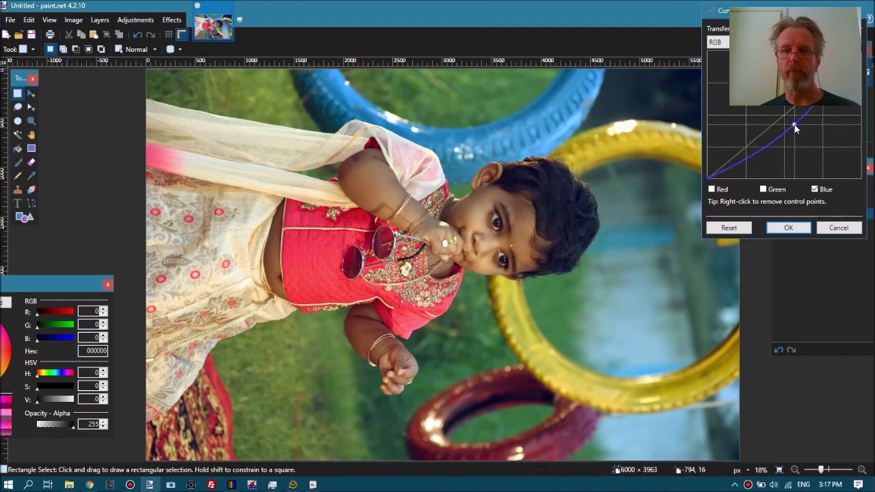
Bend only the red channel's curve slightly upward in the midtones and apply the Curves adjustment
left_click(815, 190)
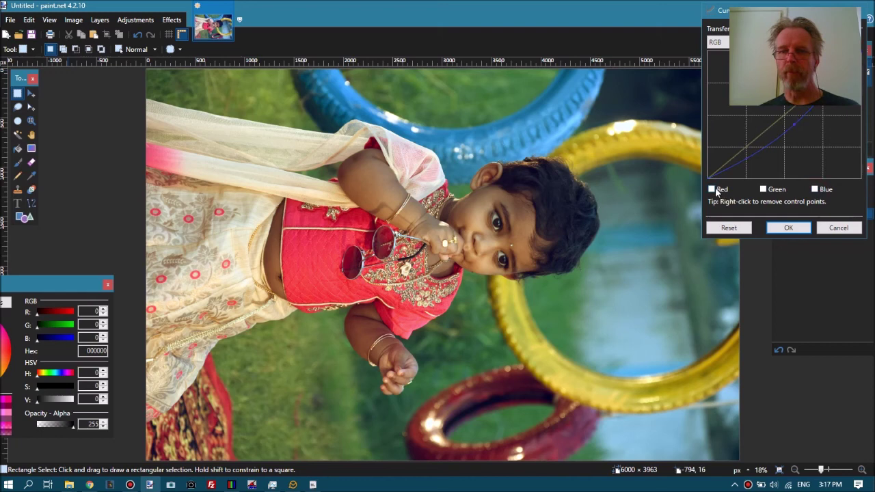
mouse_move(781, 121)
left_mouse_down()
mouse_move(786, 113)
mouse_move(776, 114)
left_mouse_up()
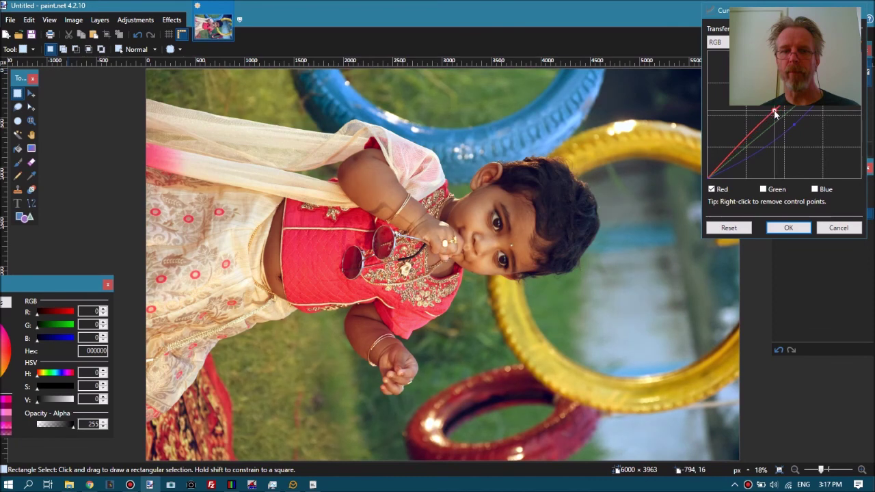
left_click_drag(776, 115, 779, 112)
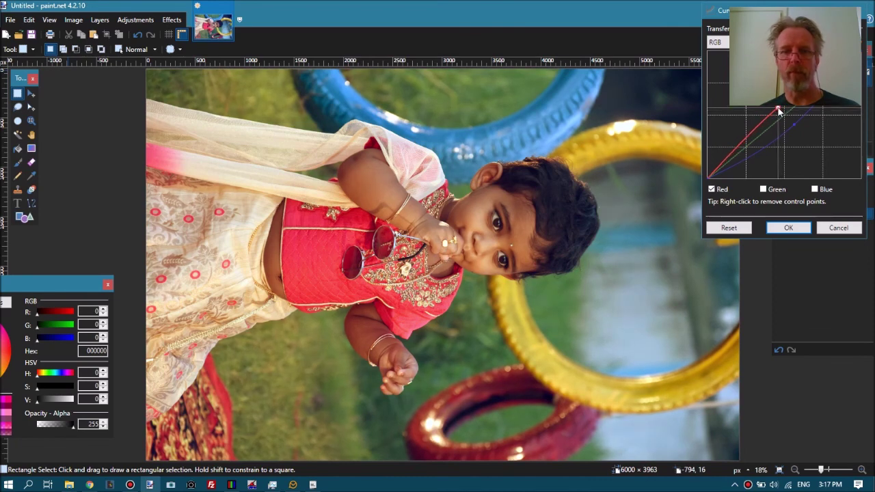
left_click(788, 228)
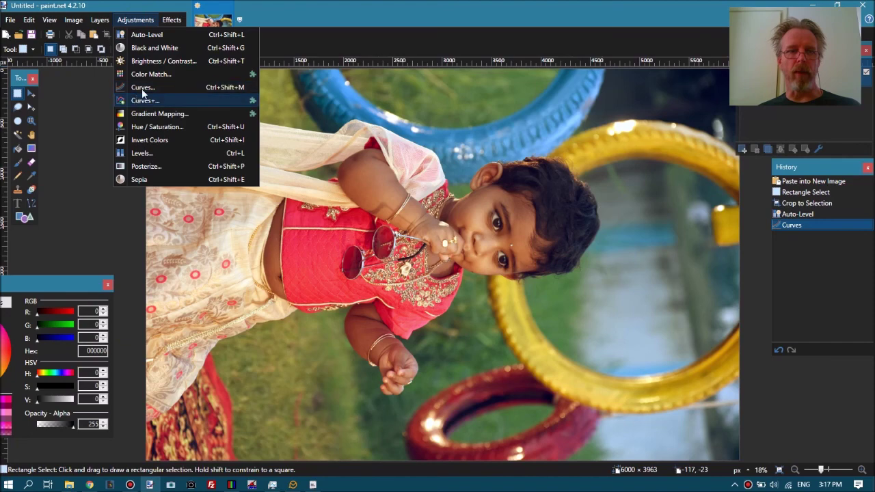
left_click(144, 87)
left_click(382, 343)
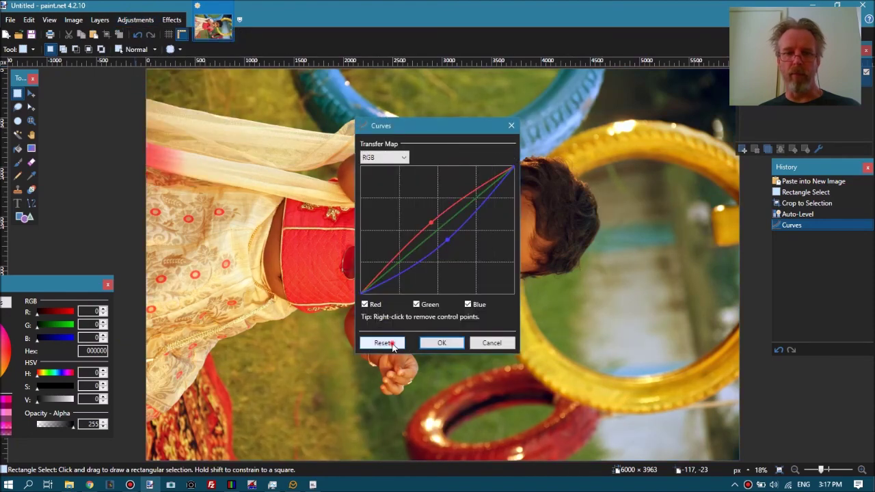
left_click_drag(458, 138, 802, 38)
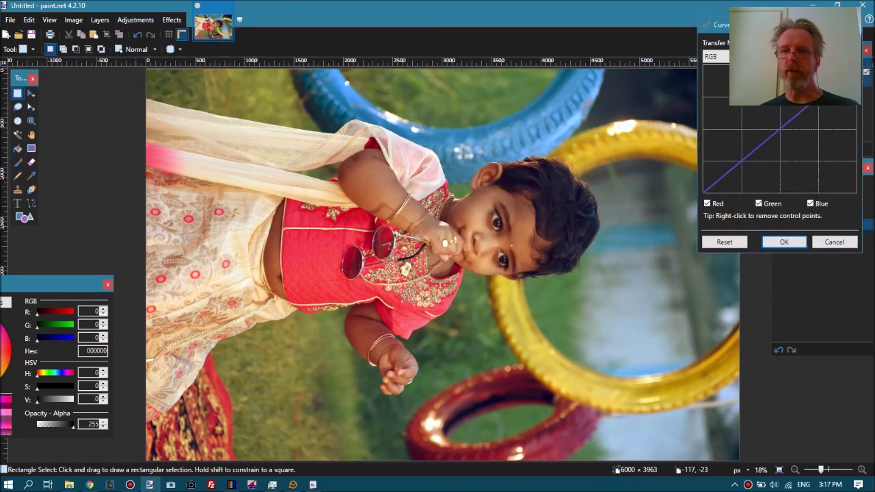
left_click(786, 56)
left_click(716, 68)
mouse_move(780, 132)
left_mouse_down()
mouse_move(776, 122)
mouse_move(784, 137)
left_mouse_up()
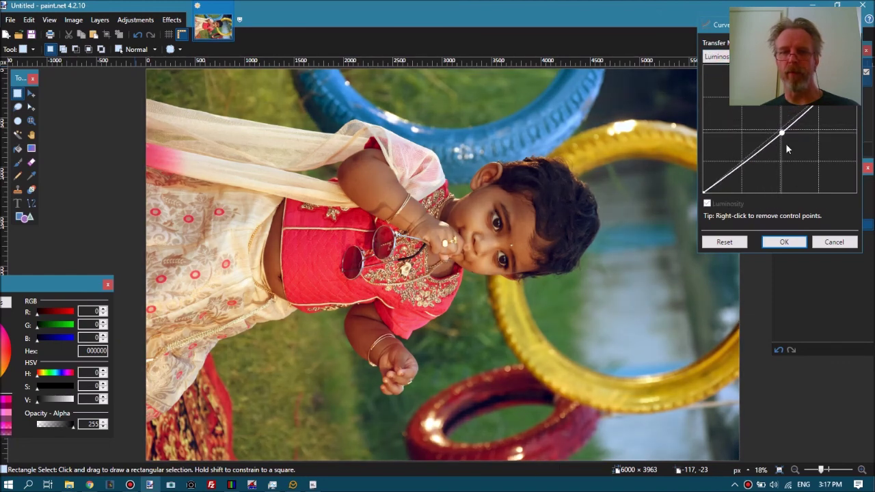
left_click(834, 243)
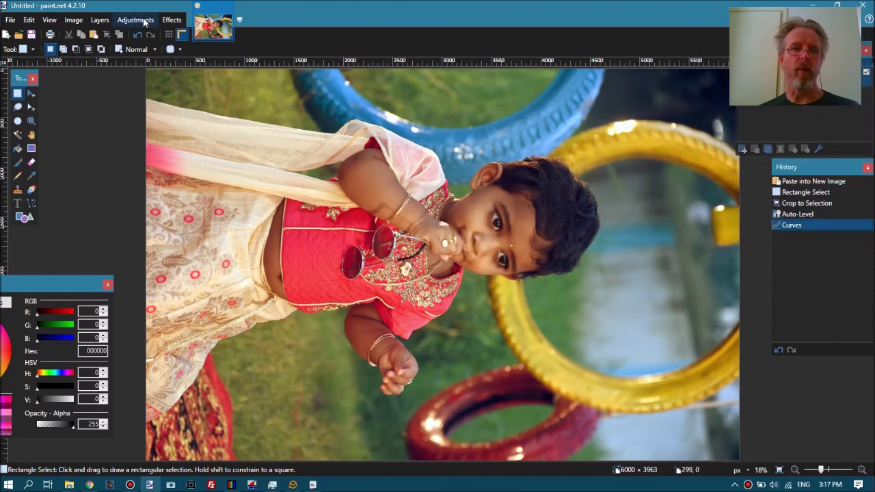
Fine-tune the image's brightness and contrast with the Brightness / Contrast adjustment and apply it
left_click(144, 21)
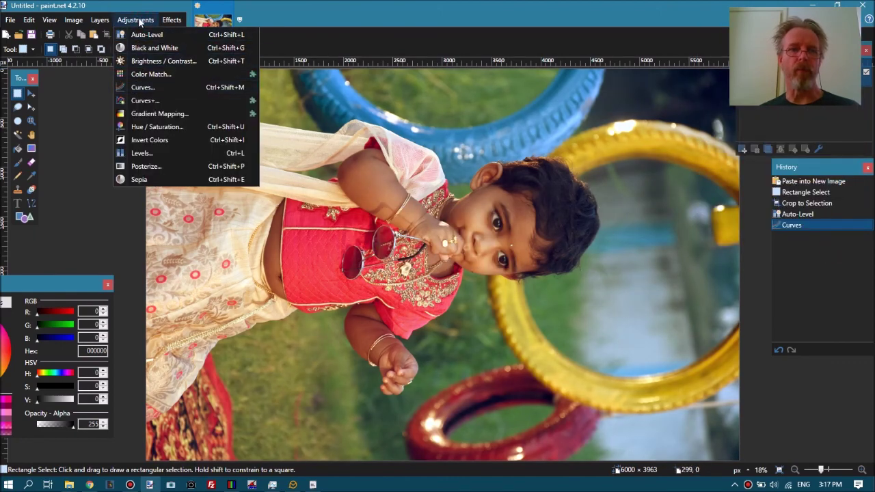
left_click(163, 61)
left_click(523, 224)
left_click(522, 251)
left_click_drag(692, 107, 796, 15)
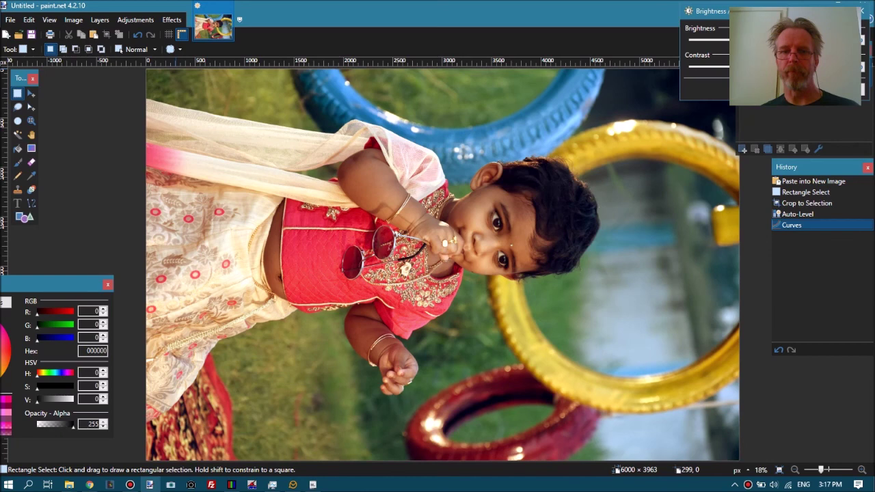
key("Return")
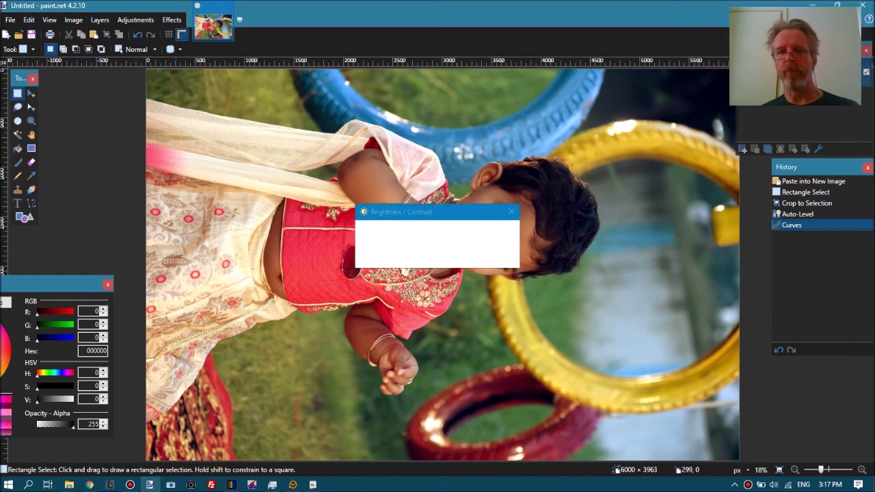